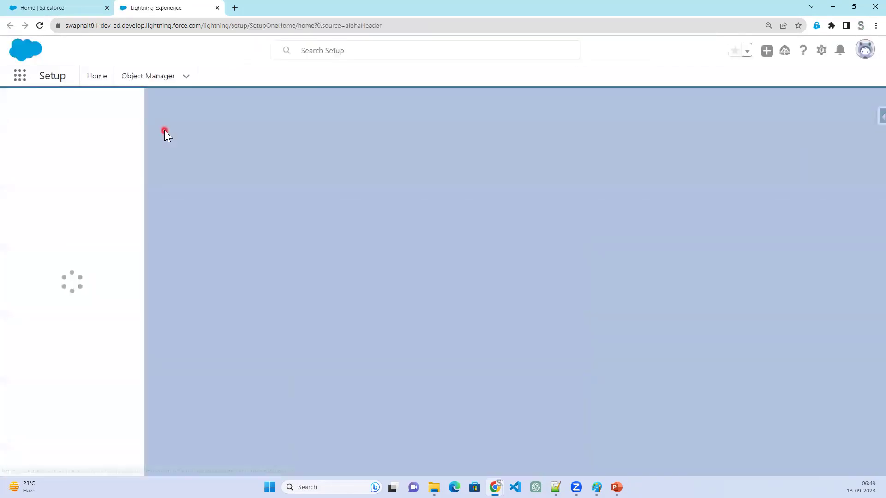
# Find App Manager in Setup and open its list of Lightning Experience apps.
pyautogui.click(79, 110)
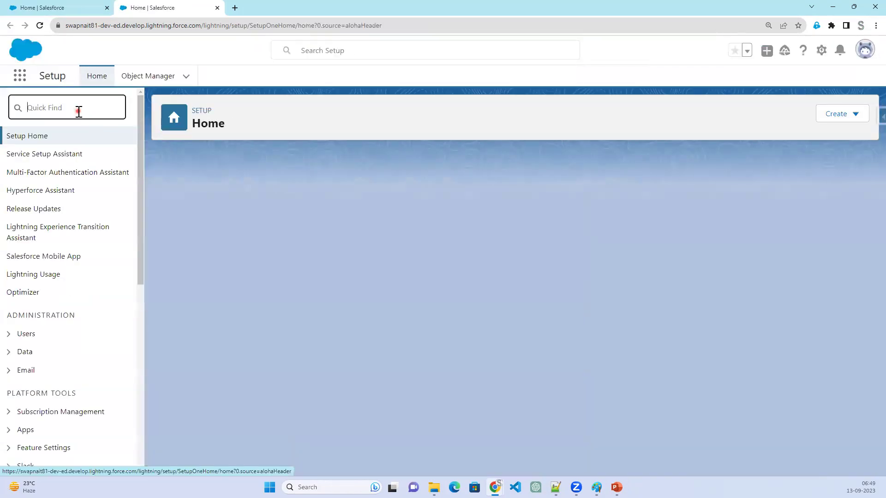
pyautogui.write('A')
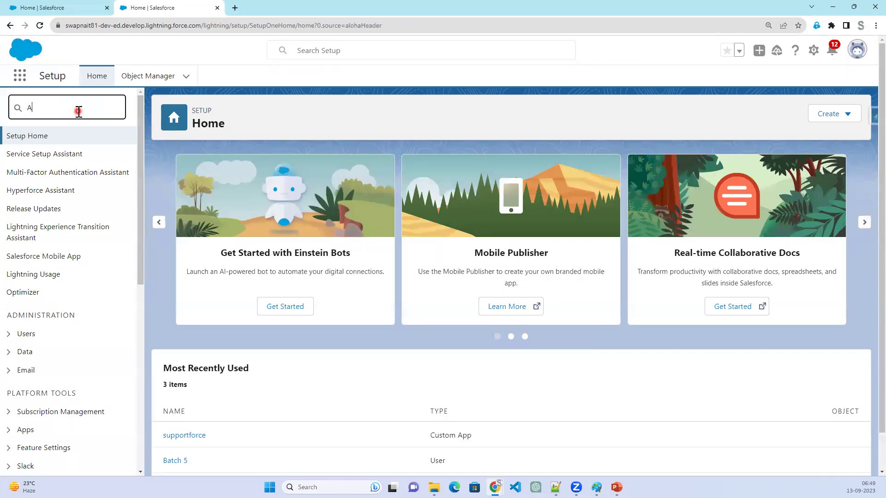
pyautogui.write('pp Man')
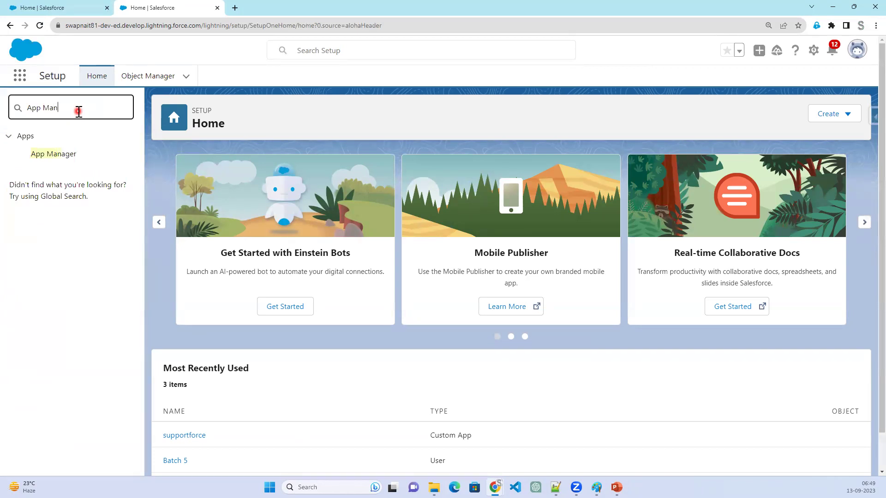
pyautogui.click(62, 160)
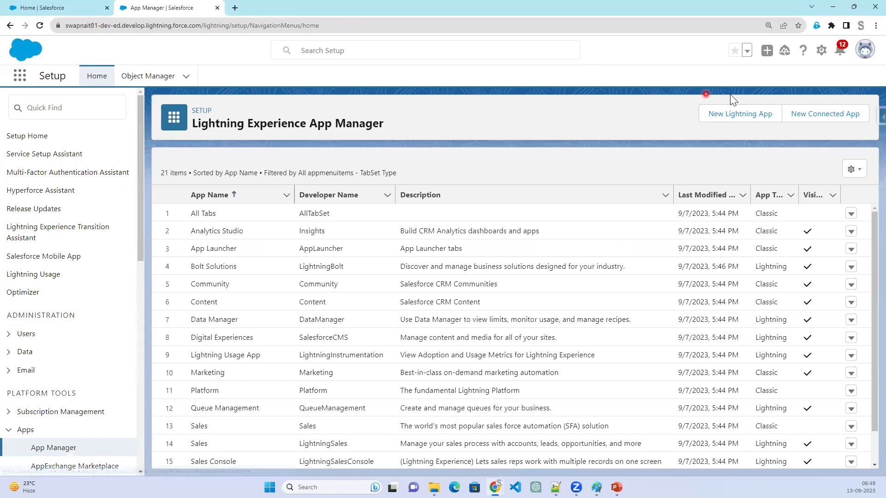
pyautogui.click(830, 121)
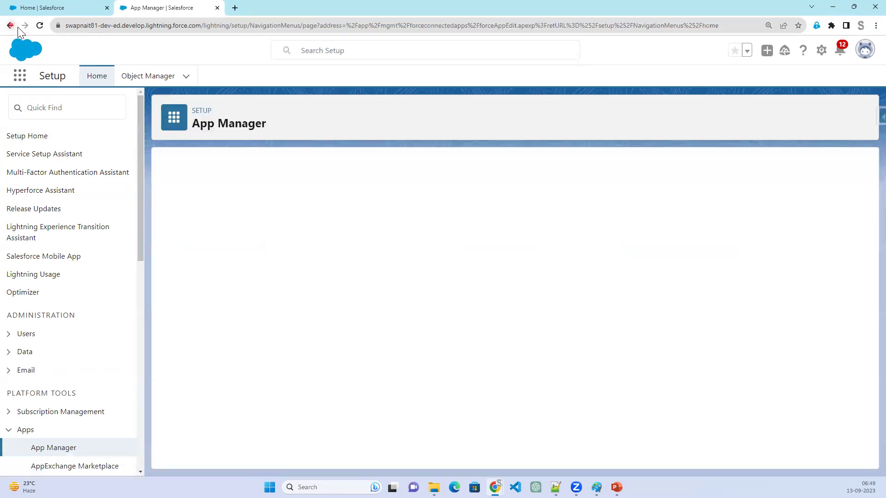
pyautogui.click(15, 26)
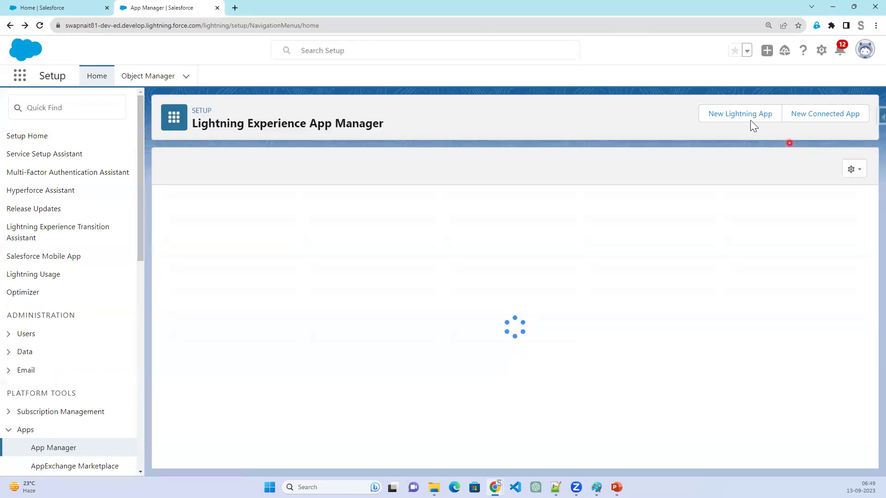
# Start a new Lightning app with SWAPNAIT as both its app name and developer name.
pyautogui.click(740, 116)
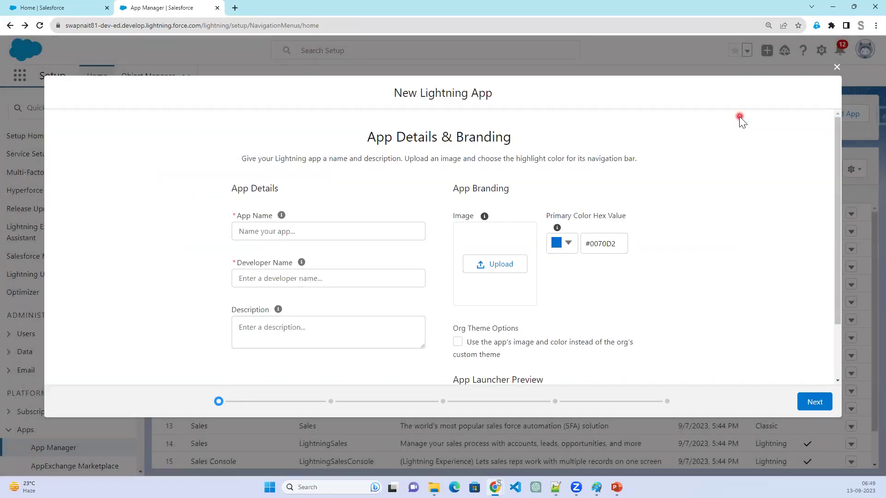
pyautogui.click(343, 231)
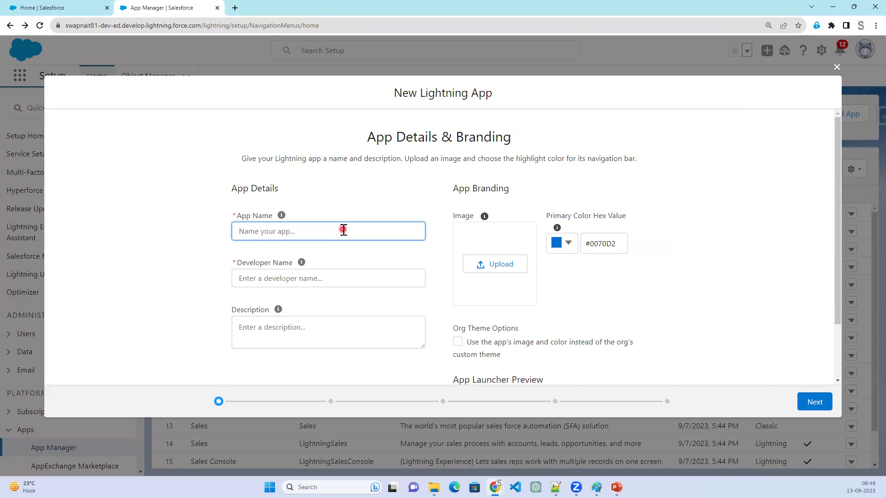
pyautogui.write('S')
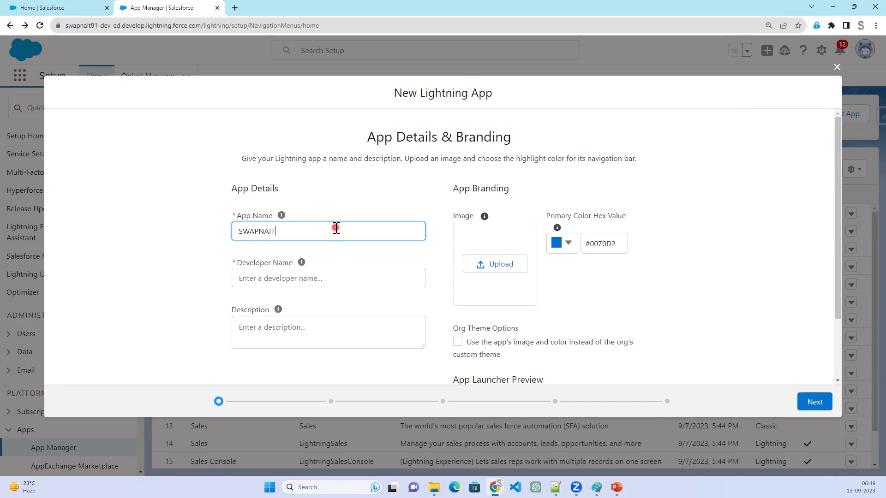
pyautogui.write('WAPNAIT')
pyautogui.press('Tab')
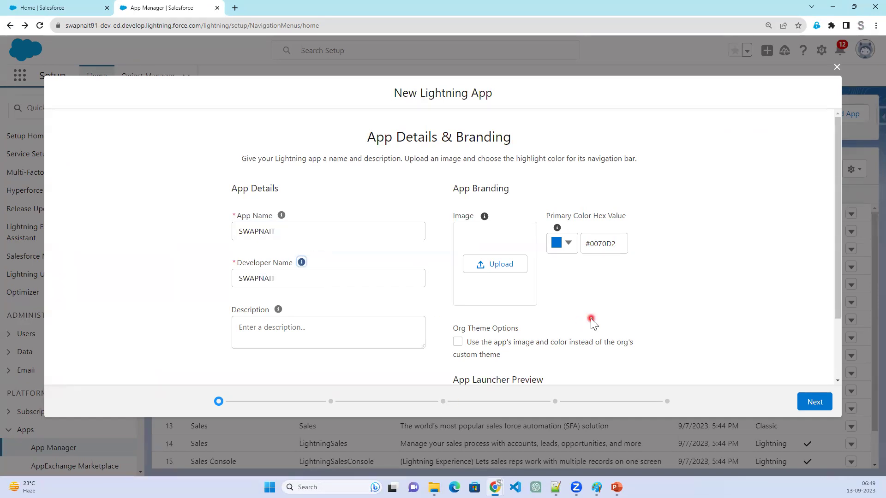
# Upload the Picture1 image from the Downloads folder as the app's branding image.
pyautogui.scroll(-1, 590, 319)
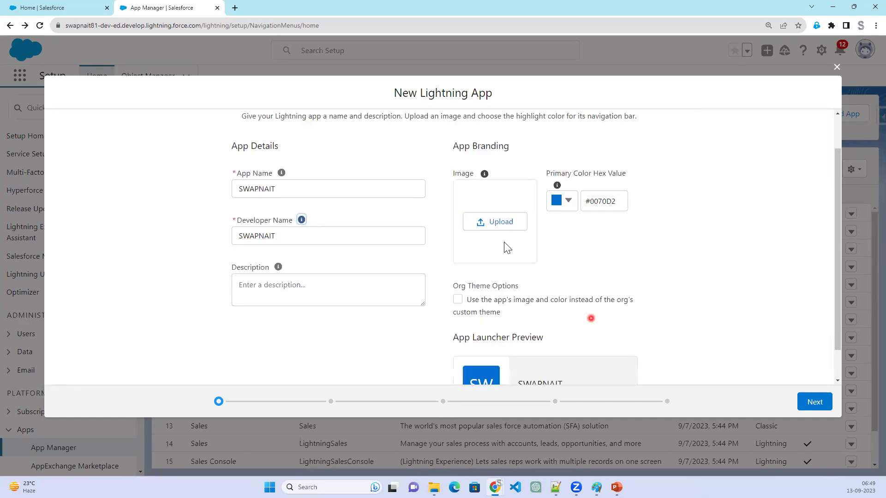
pyautogui.click(506, 218)
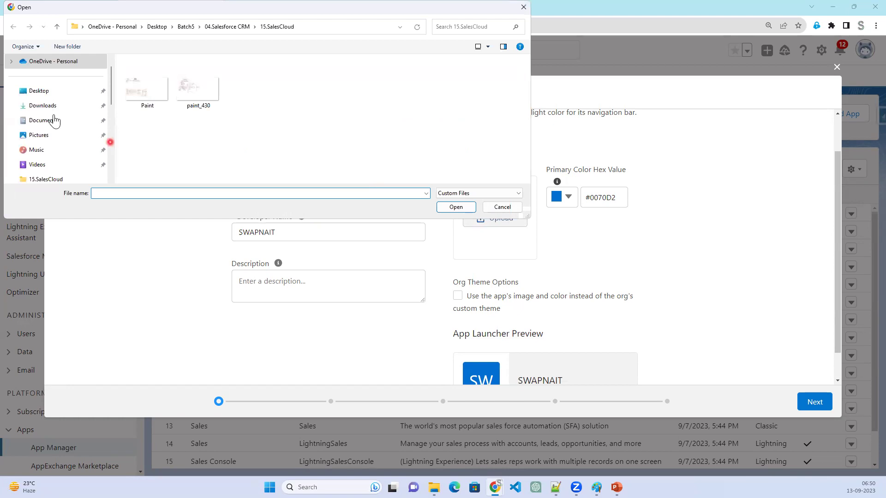
pyautogui.click(43, 109)
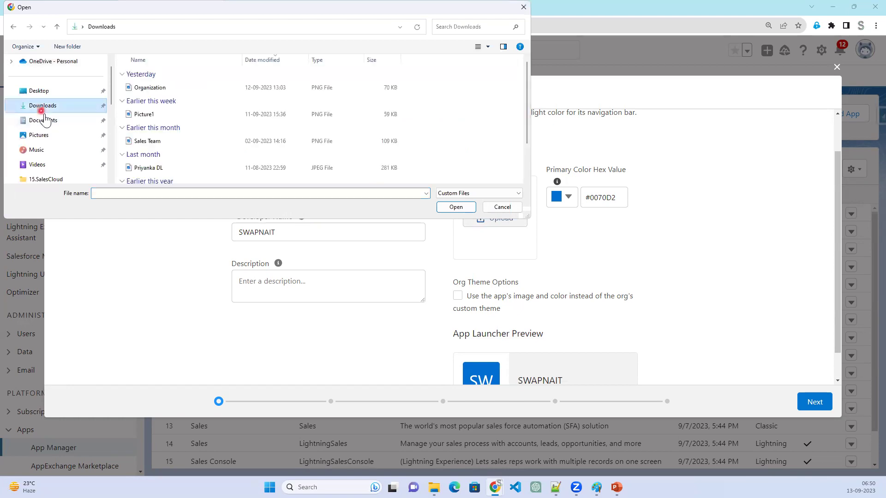
pyautogui.click(138, 115)
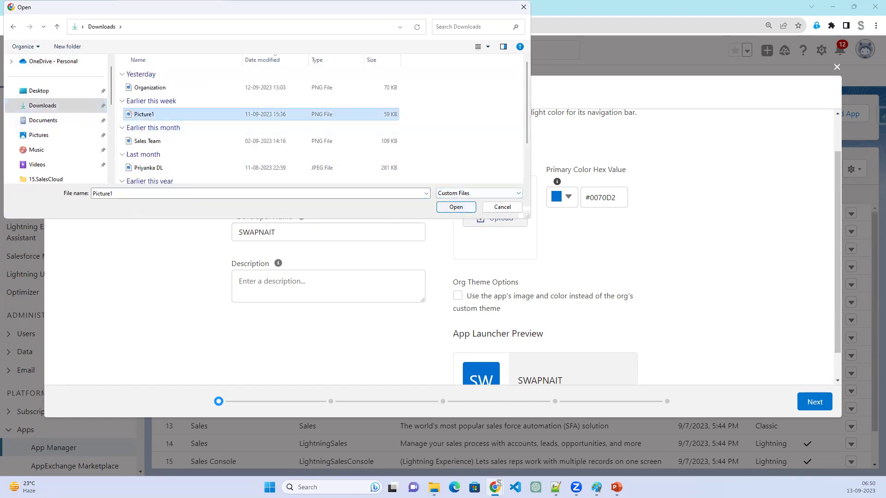
pyautogui.press('Return')
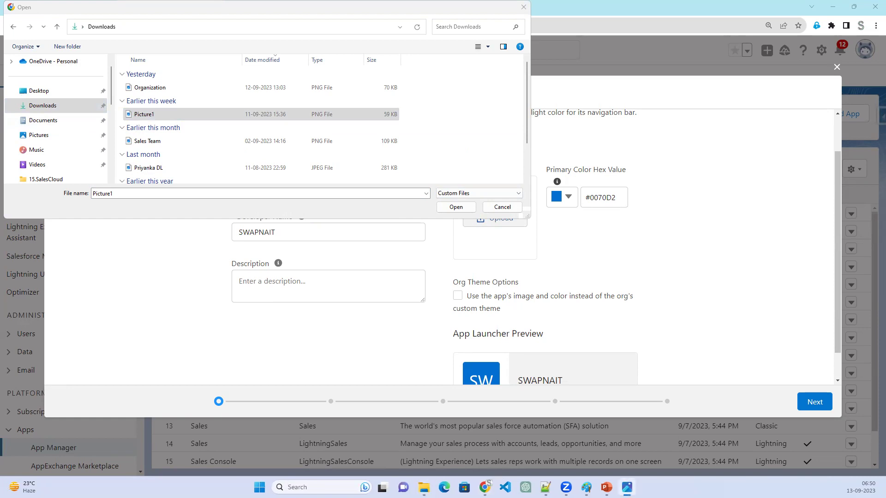
pyautogui.click(462, 210)
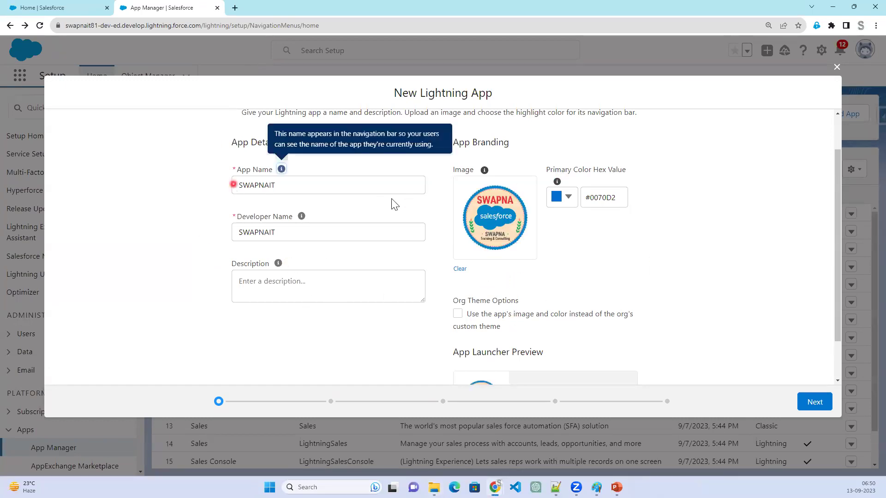
# Proceed to the App Options page and review the Standard navigation and Console navigation styles.
pyautogui.scroll(-1, 571, 289)
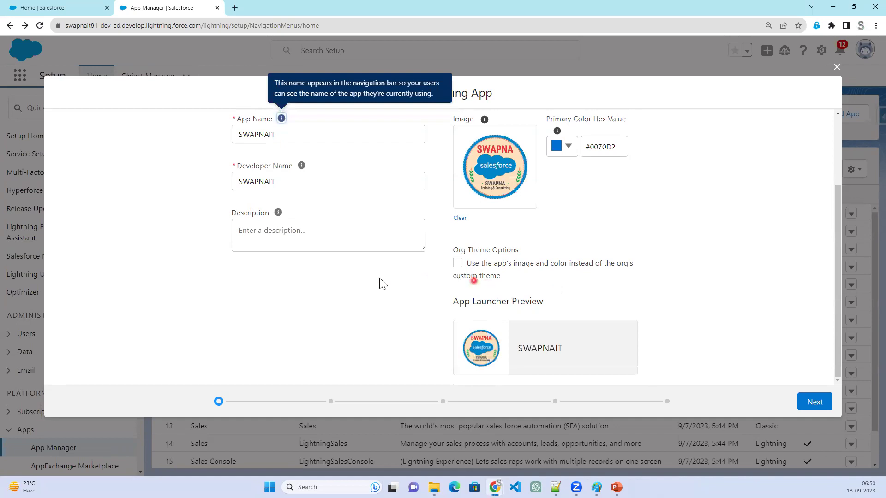
pyautogui.click(810, 406)
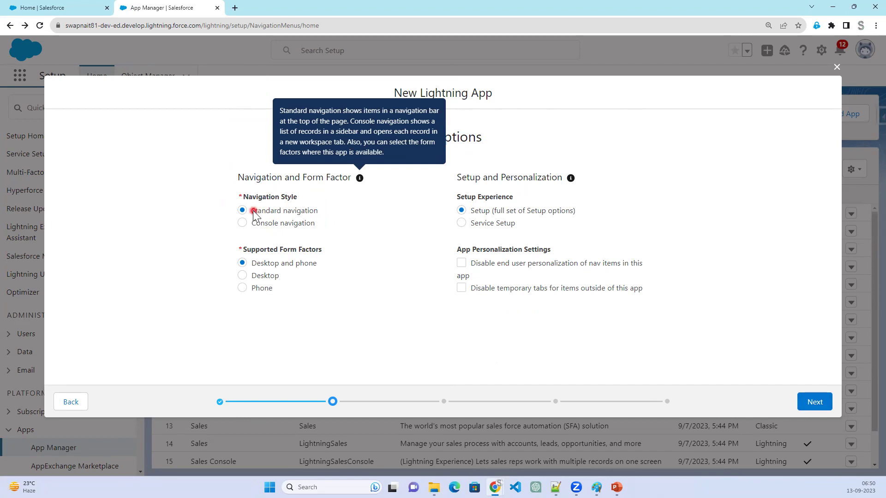
pyautogui.moveTo(253, 213); pyautogui.dragTo(321, 214)
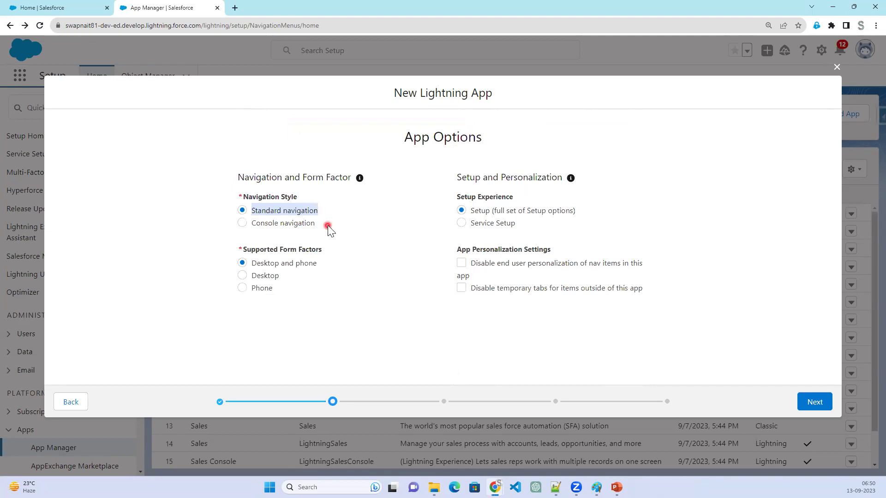
pyautogui.moveTo(328, 225); pyautogui.dragTo(245, 224)
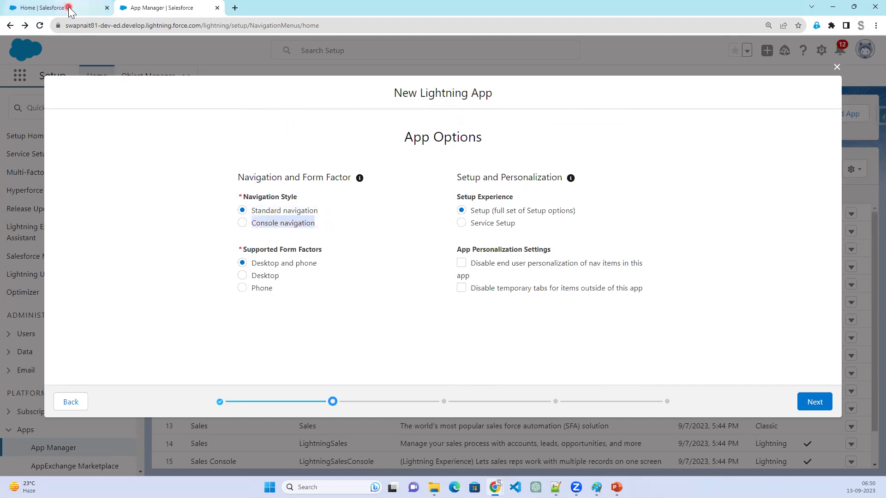
# Open the Service Console app in the Salesforce home tab and examine its list of navigation items.
pyautogui.click(69, 9)
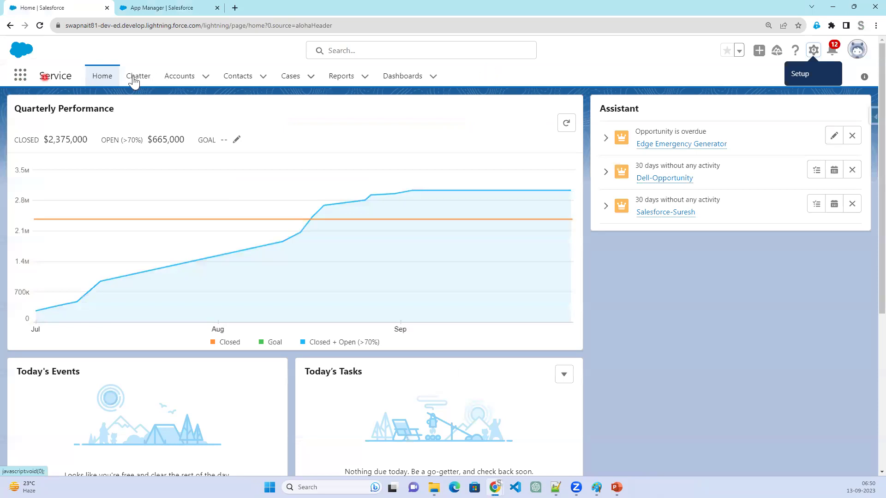
pyautogui.click(20, 75)
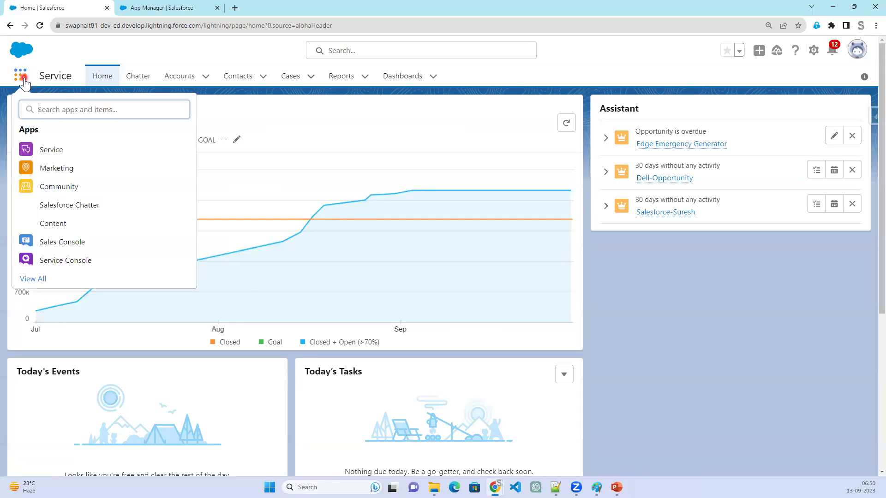
pyautogui.click(82, 266)
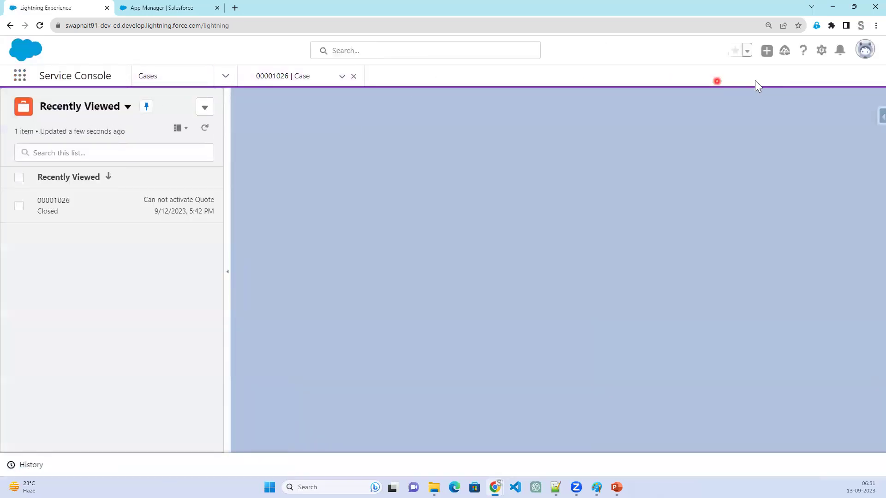
pyautogui.click(228, 77)
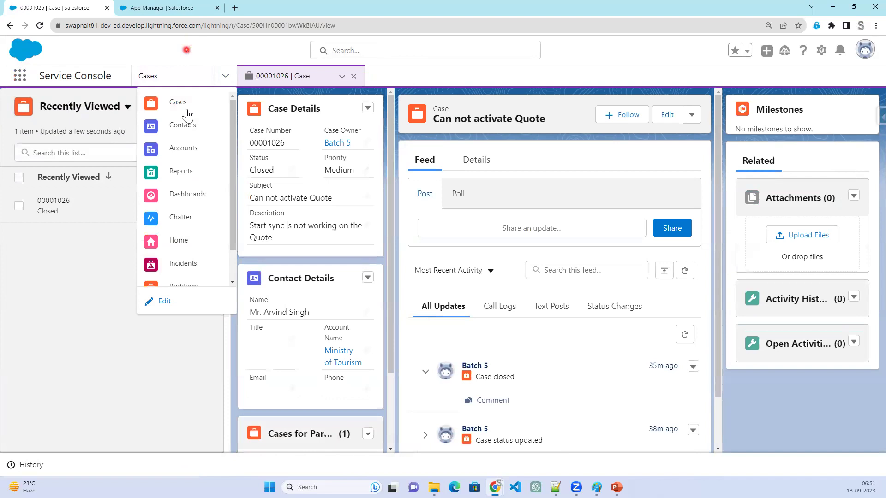
pyautogui.click(413, 76)
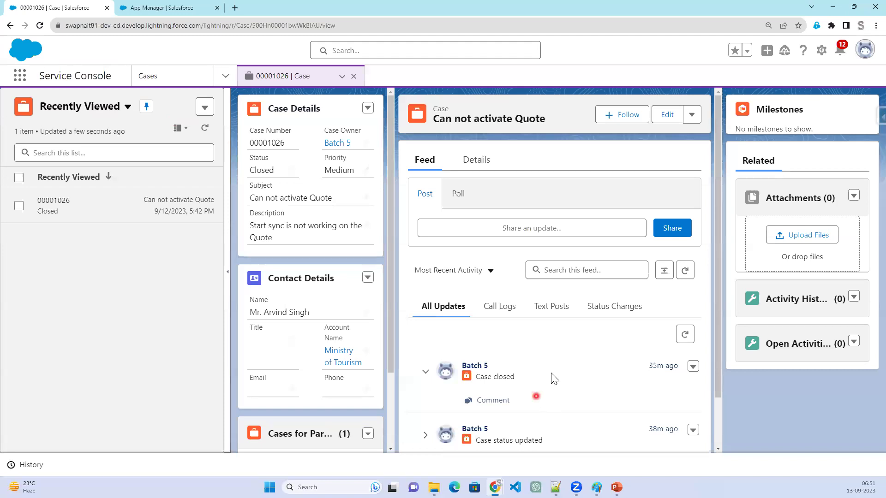
# Go back through the browser history from the Service Console case page, past the home page.
pyautogui.click(10, 25)
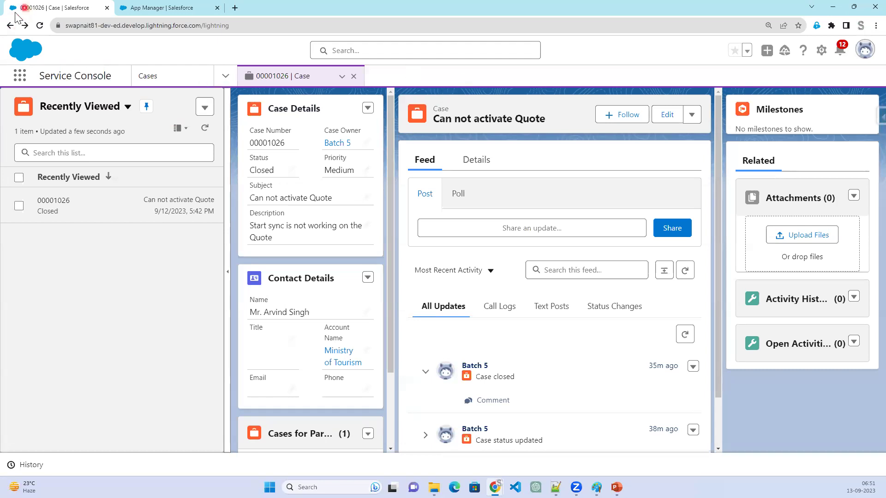
pyautogui.click(10, 25)
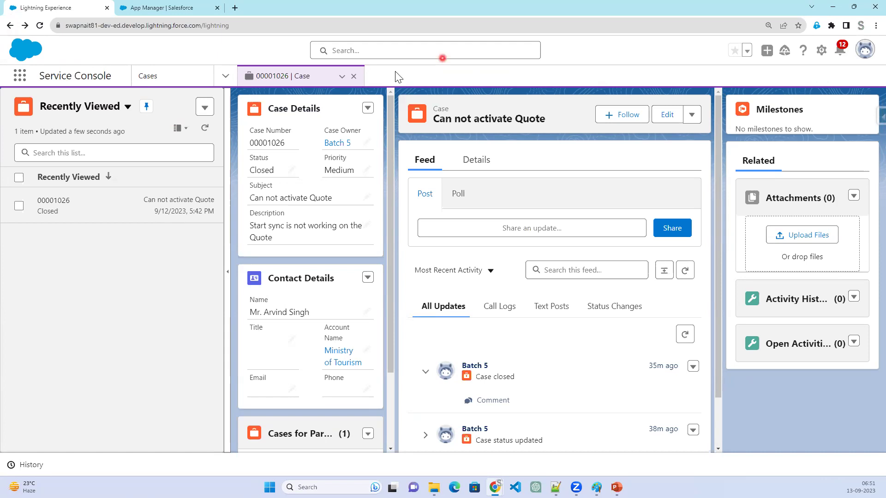
pyautogui.click(10, 26)
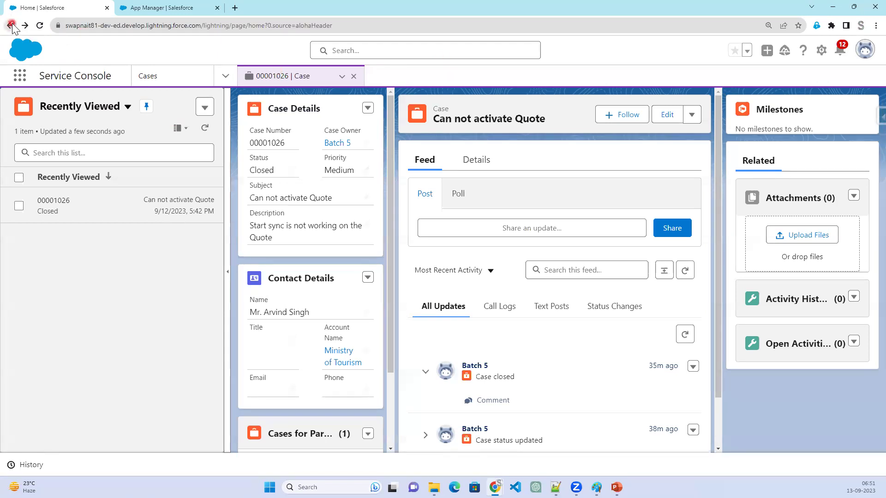
pyautogui.click(10, 26)
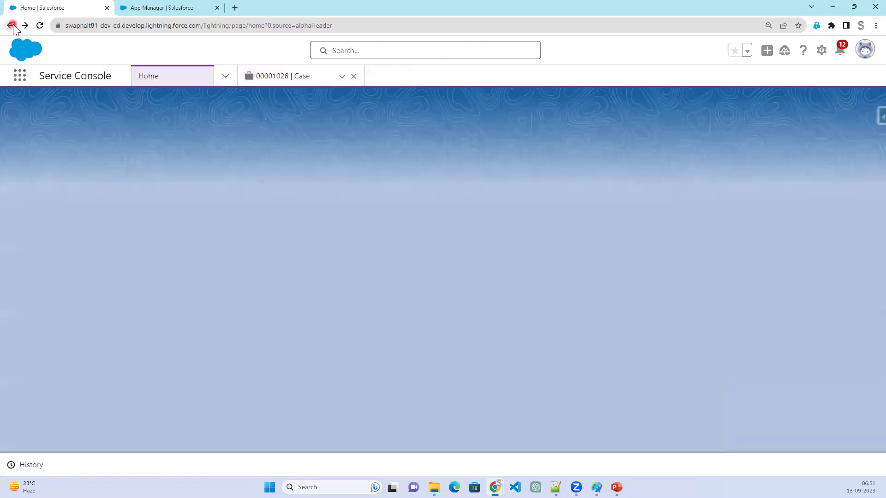
pyautogui.click(10, 26)
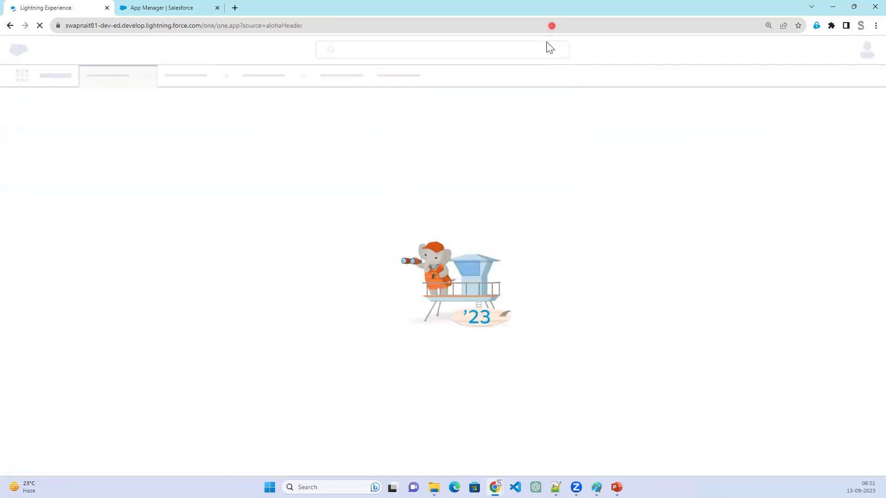
# Duplicate the first Salesforce browser tab and bring the copy to the front.
pyautogui.rightClick(36, 6)
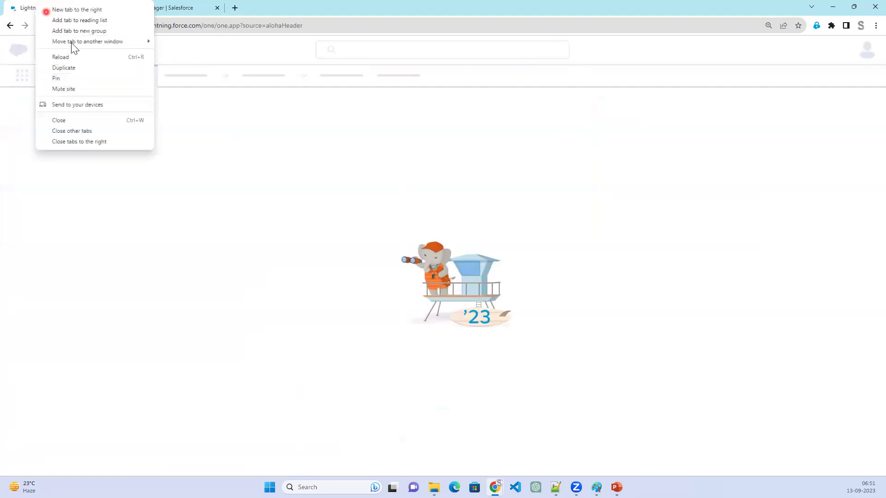
pyautogui.click(73, 69)
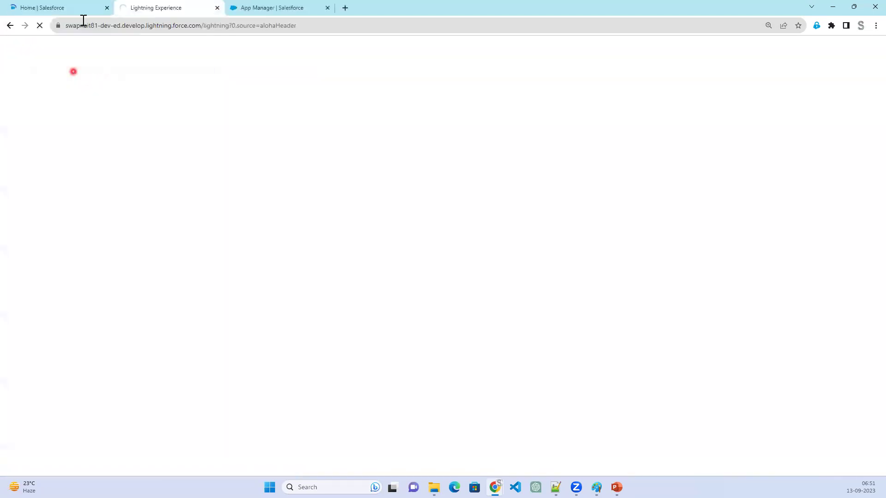
pyautogui.click(60, 5)
pyautogui.click(136, 6)
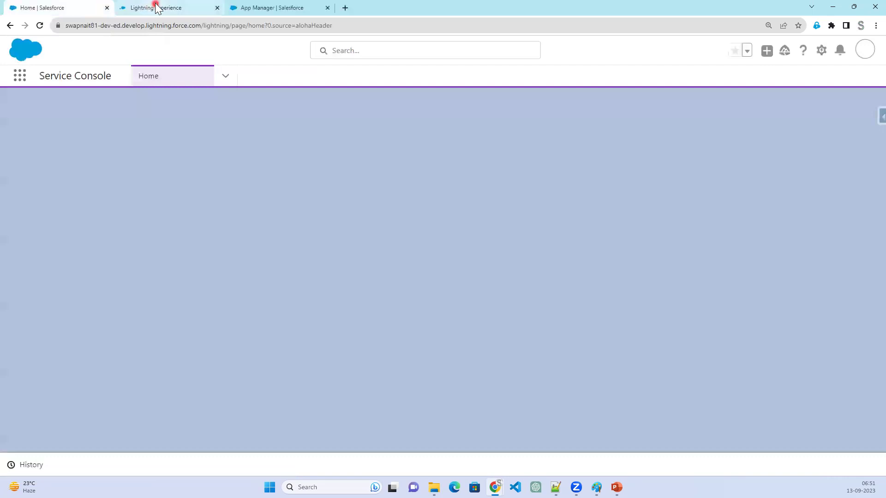
# Switch to the Service app in the duplicated browser tab.
pyautogui.click(26, 79)
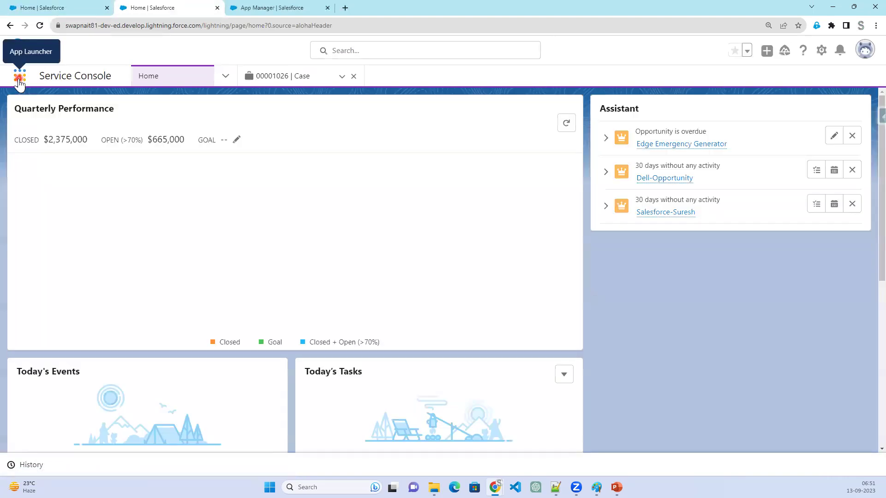
pyautogui.click(19, 81)
pyautogui.click(51, 151)
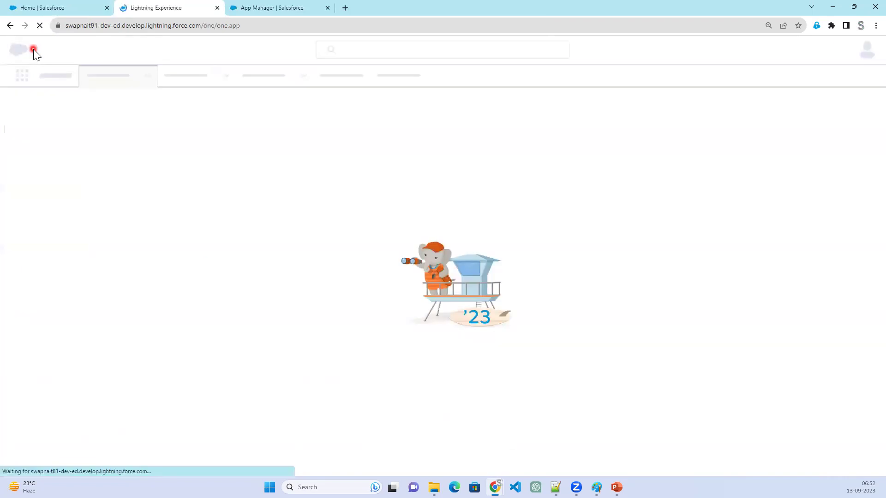
# Compare the navigation item list of the Service Console app with the navigation bar of the Service app in the other browser tab.
pyautogui.click(66, 9)
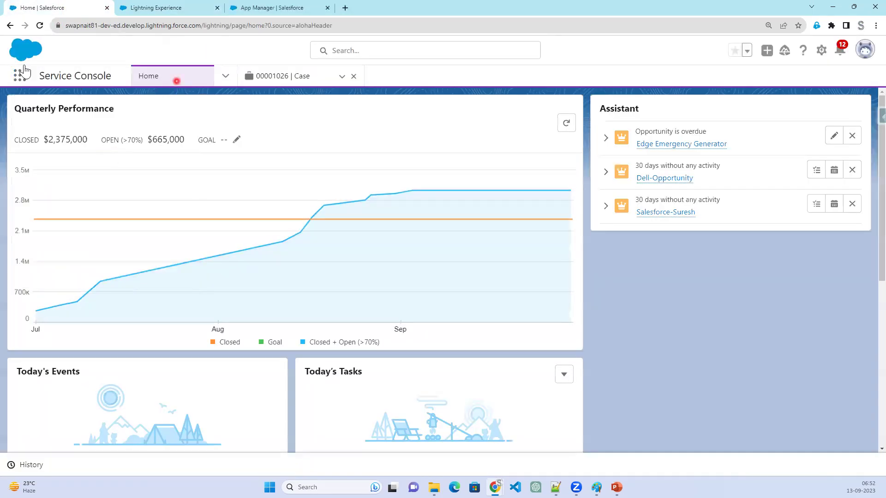
pyautogui.click(225, 76)
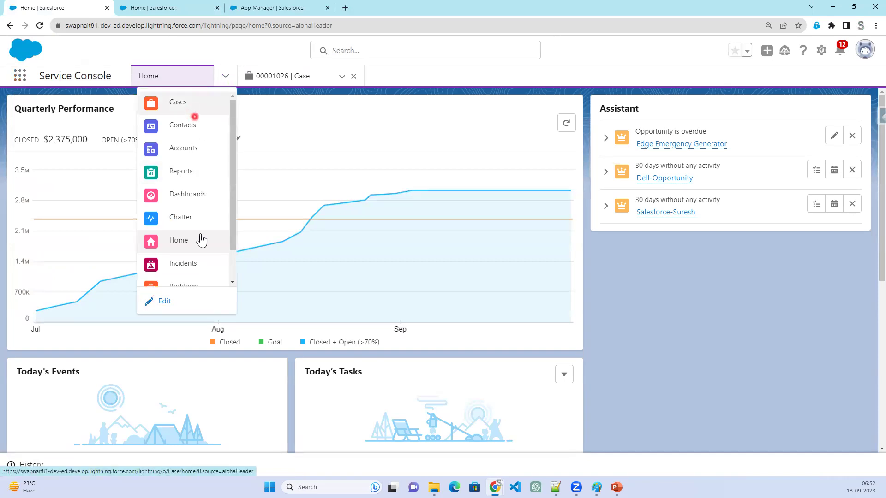
pyautogui.click(175, 8)
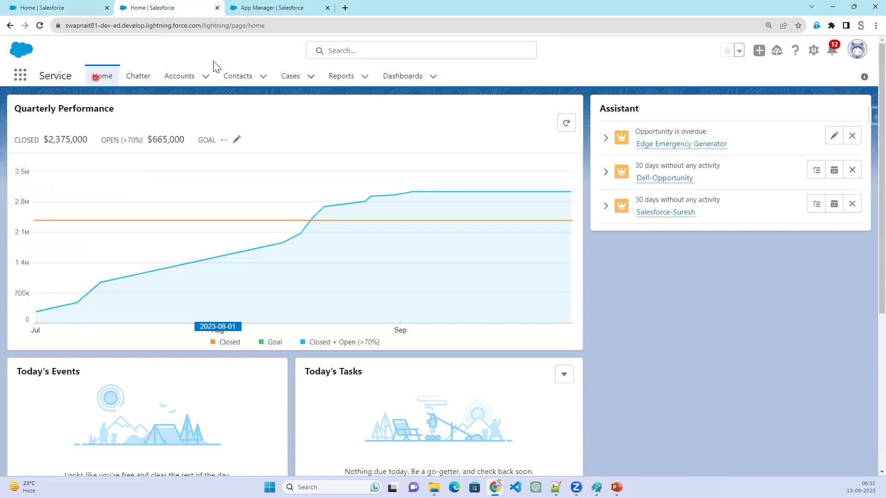
# Return to the new Lightning app wizard and accept standard navigation, desktop and phone support, and the full Setup experience.
pyautogui.click(290, 8)
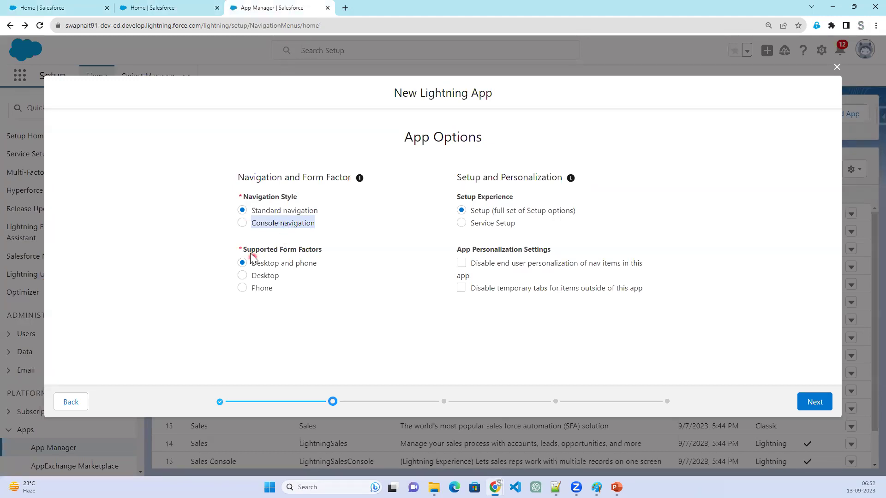
pyautogui.moveTo(250, 251); pyautogui.dragTo(340, 257)
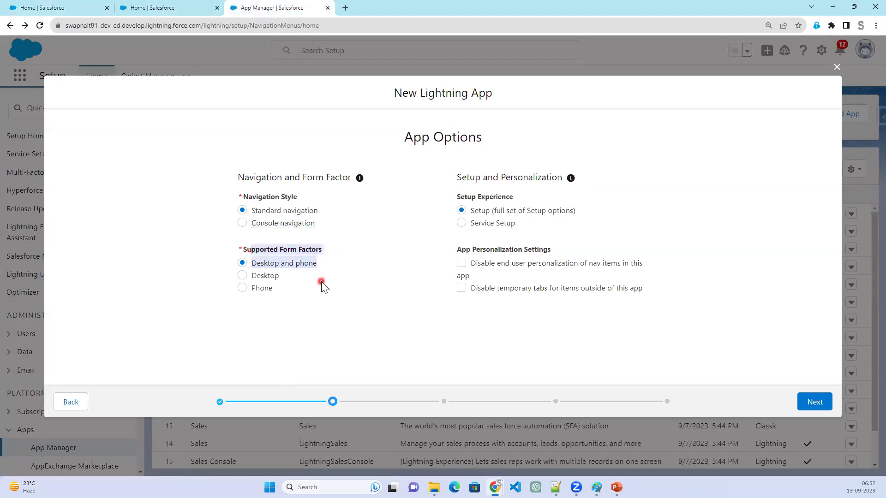
pyautogui.moveTo(258, 264); pyautogui.dragTo(320, 299)
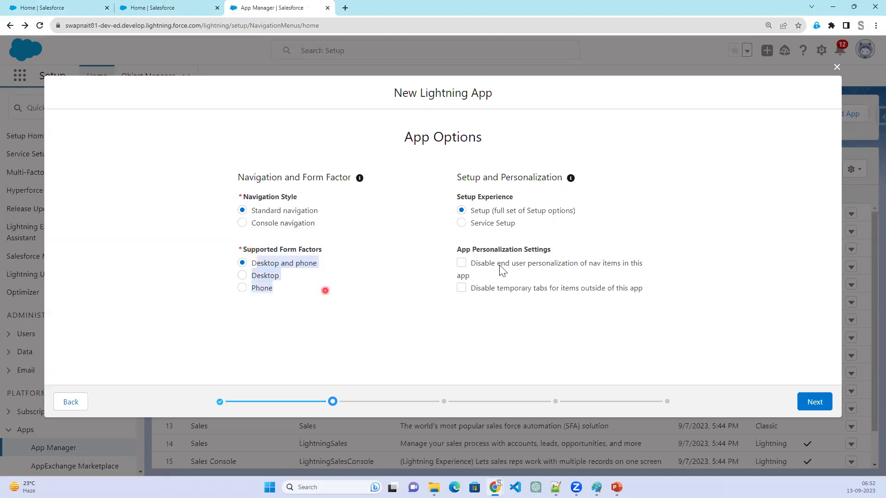
pyautogui.click(461, 210)
pyautogui.click(812, 404)
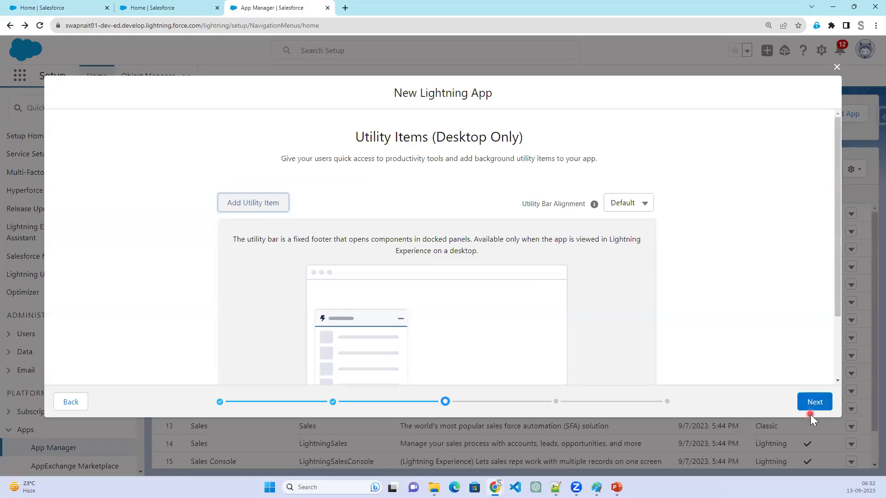
# Review the available utility items without adding any, and continue to the navigation items page.
pyautogui.click(259, 204)
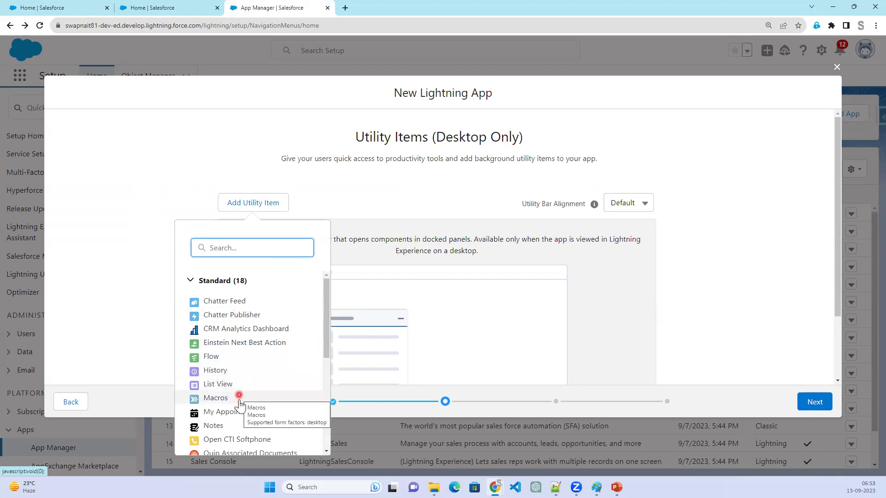
pyautogui.scroll(-5, 240, 400)
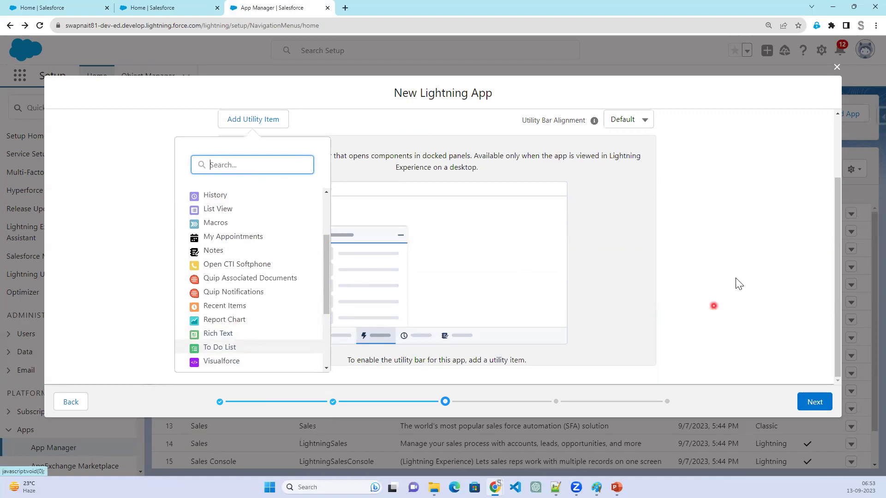
pyautogui.press('Escape')
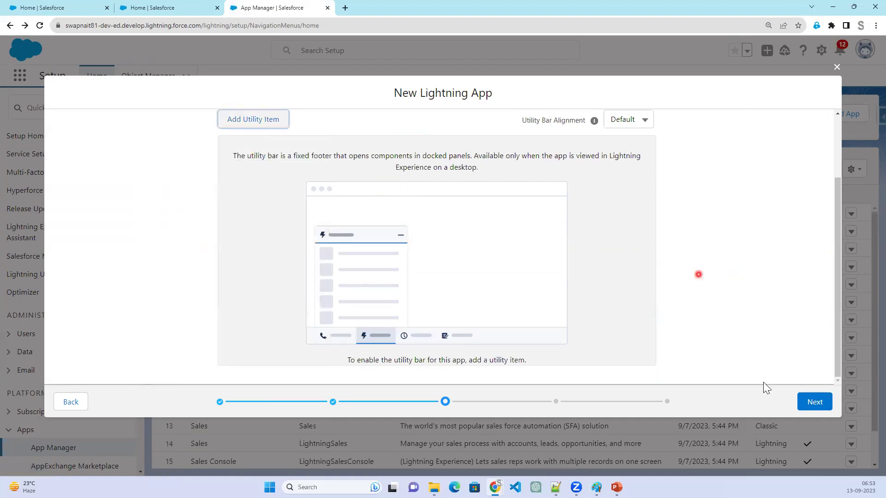
pyautogui.click(816, 405)
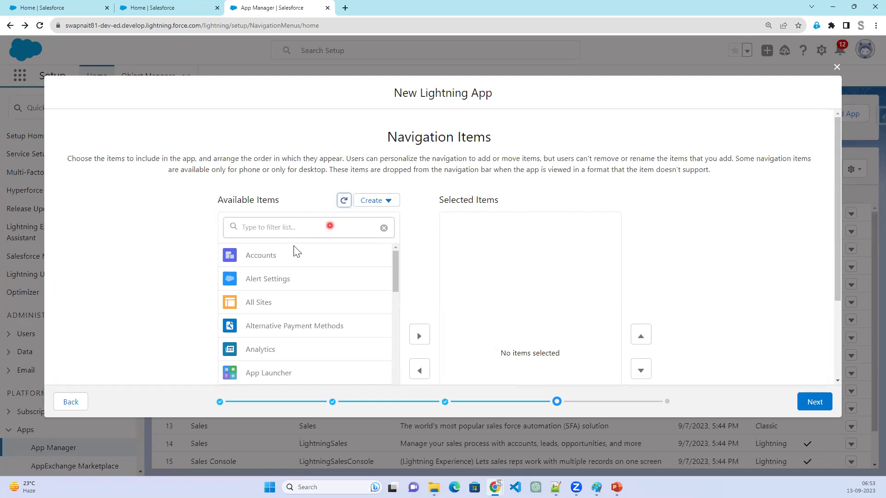
# Add Accounts to the app's selected navigation items.
pyautogui.click(288, 261)
pyautogui.scroll(-2, 369, 272)
pyautogui.click(419, 251)
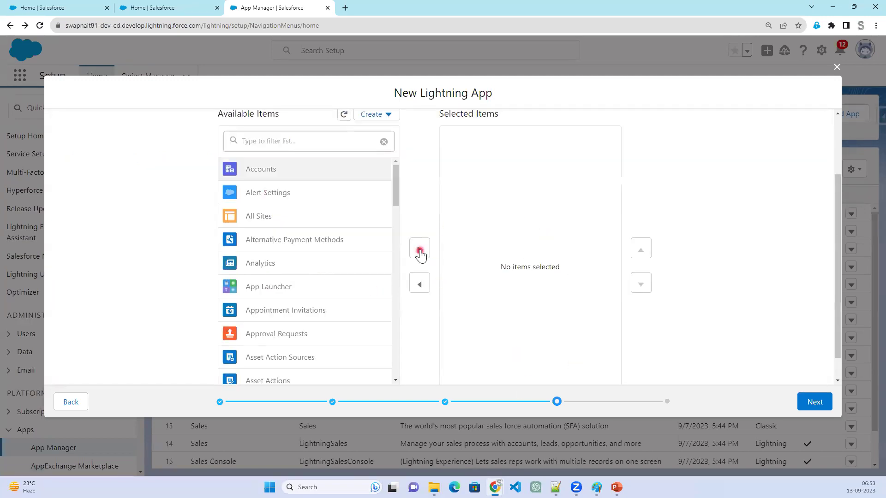
# Add Contacts to the selected navigation items and continue to the user profiles page.
pyautogui.scroll(-7, 330, 297)
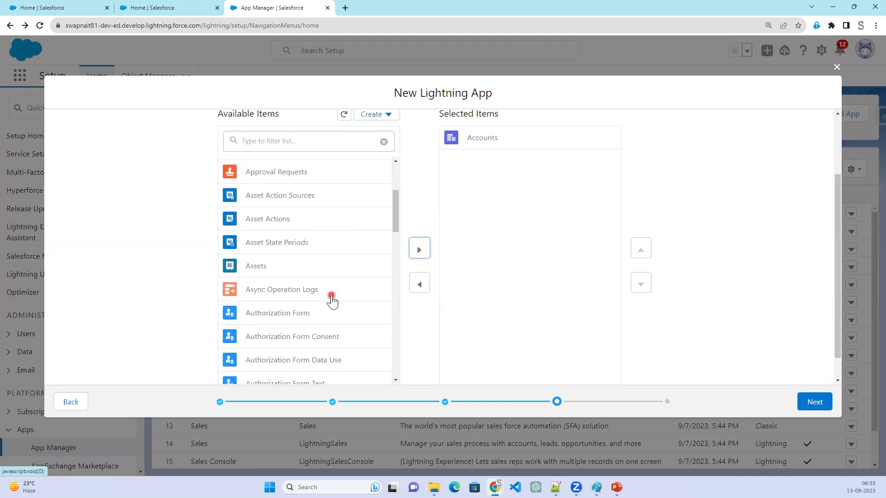
pyautogui.scroll(-3, 331, 300)
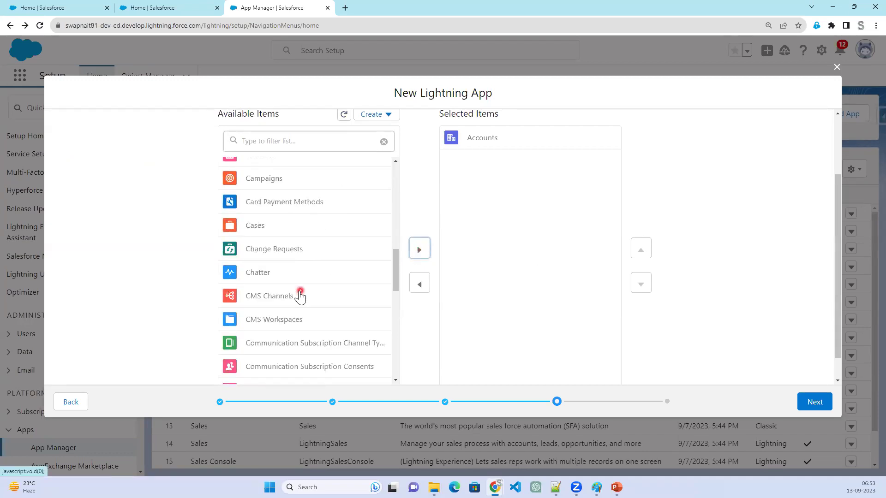
pyautogui.scroll(-1, 296, 341)
pyautogui.scroll(-4, 296, 342)
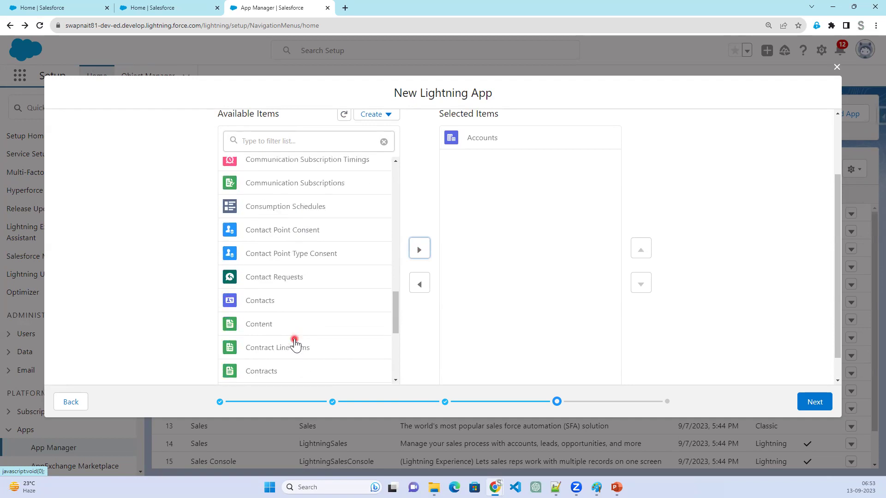
pyautogui.scroll(-2, 288, 329)
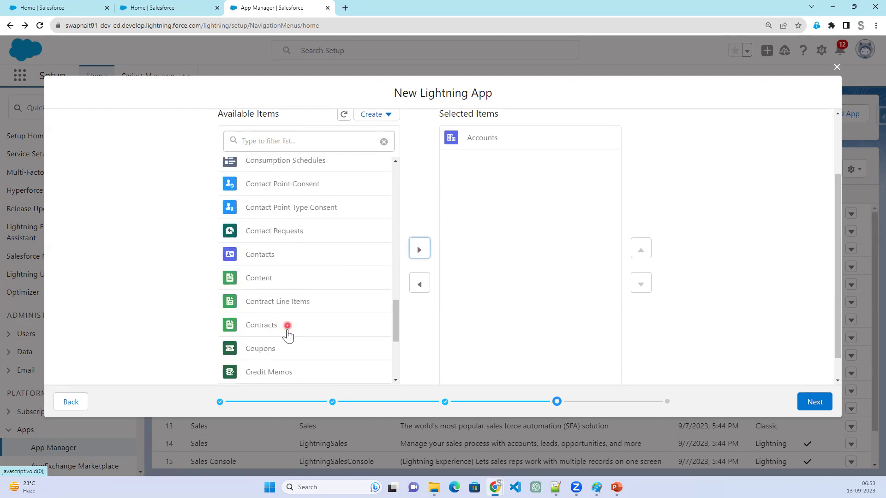
pyautogui.click(330, 262)
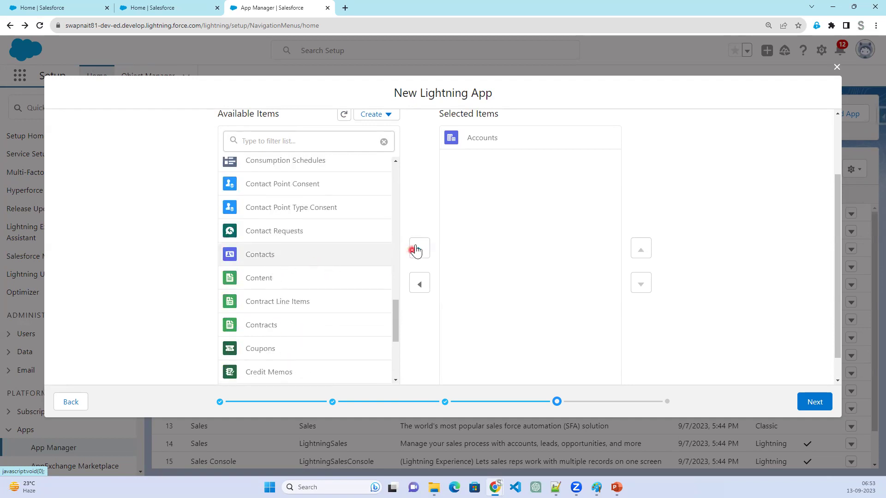
pyautogui.click(419, 250)
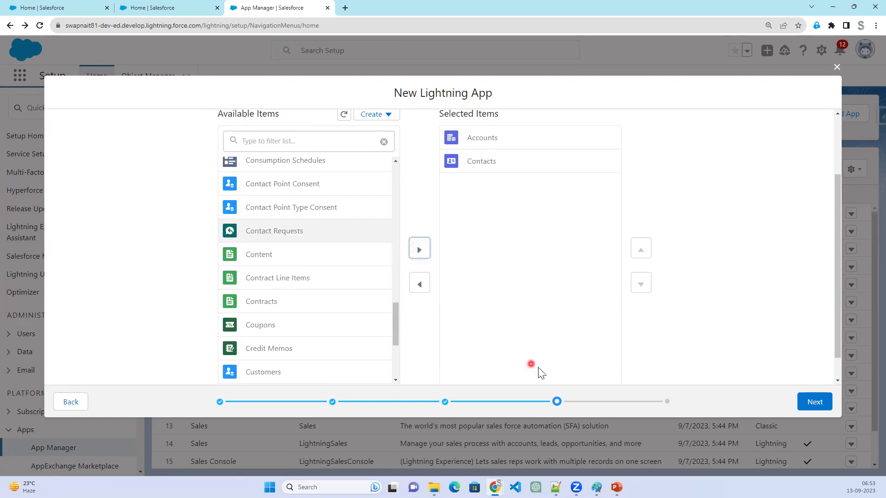
pyautogui.click(814, 404)
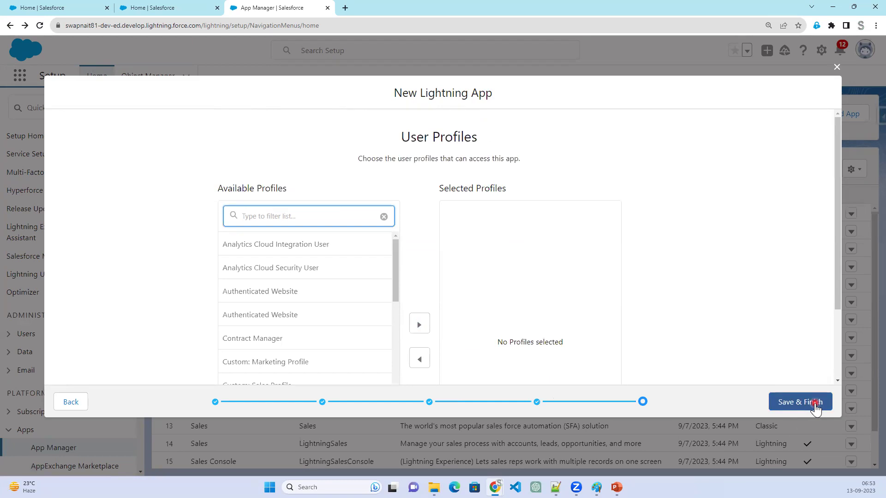
# Look through the available user profiles and give the System Administrator profile access to the app.
pyautogui.moveTo(432, 135); pyautogui.dragTo(486, 133)
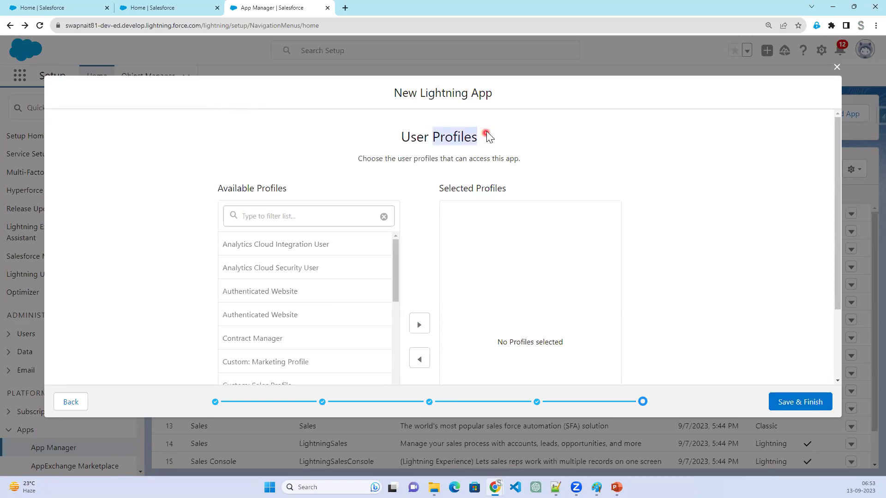
pyautogui.moveTo(496, 95); pyautogui.dragTo(370, 93)
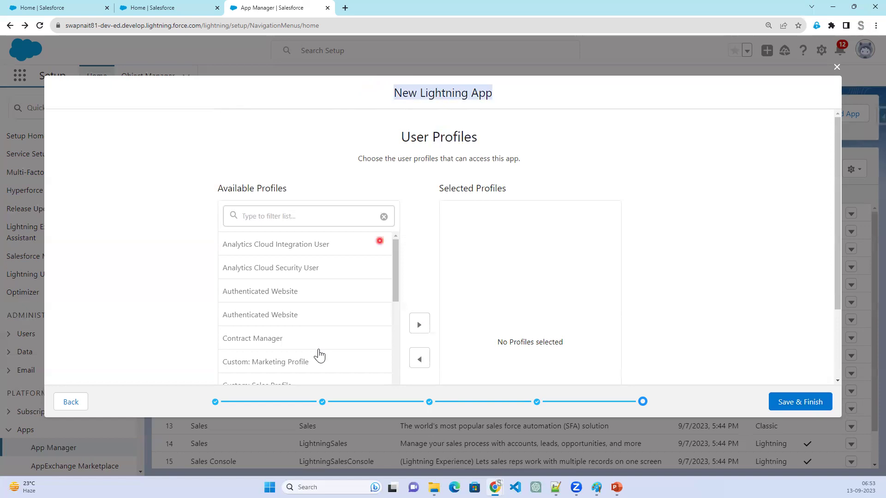
pyautogui.scroll(-5, 320, 352)
pyautogui.scroll(-3, 324, 353)
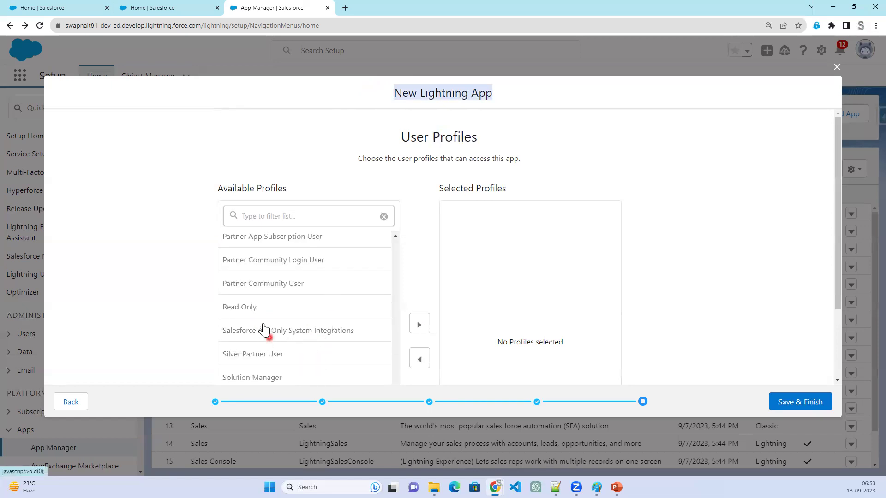
pyautogui.scroll(3, 383, 342)
pyautogui.scroll(-3, 381, 350)
pyautogui.click(711, 286)
pyautogui.scroll(-2, 692, 304)
pyautogui.click(314, 357)
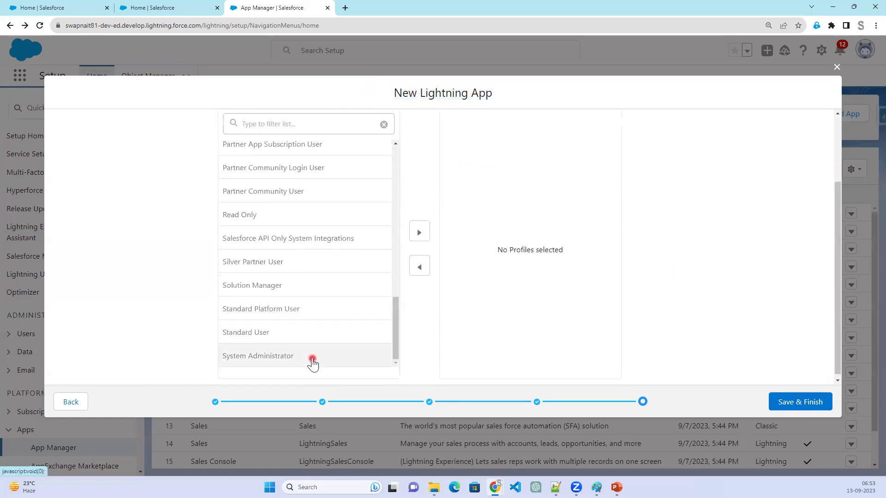
pyautogui.click(421, 233)
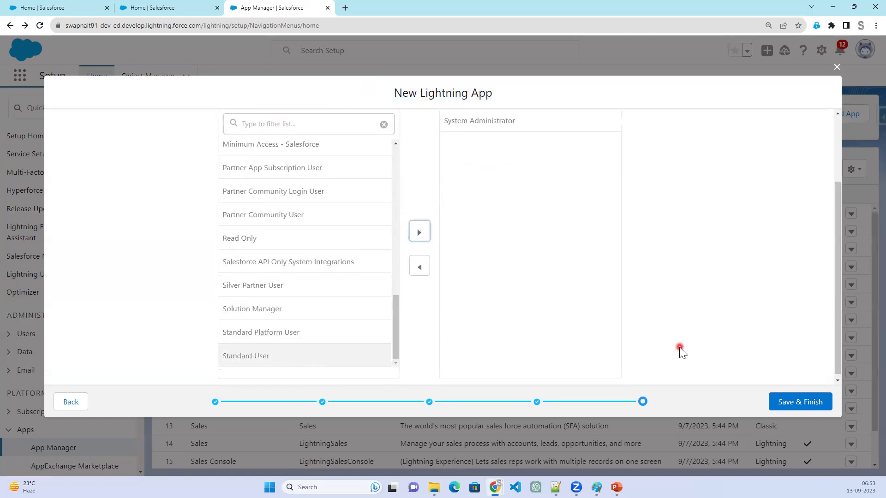
# Add all remaining profiles, from Analytics Cloud Security User through Standard User plus Analytics Cloud Integration User, to the selected profiles.
pyautogui.scroll(2, 680, 348)
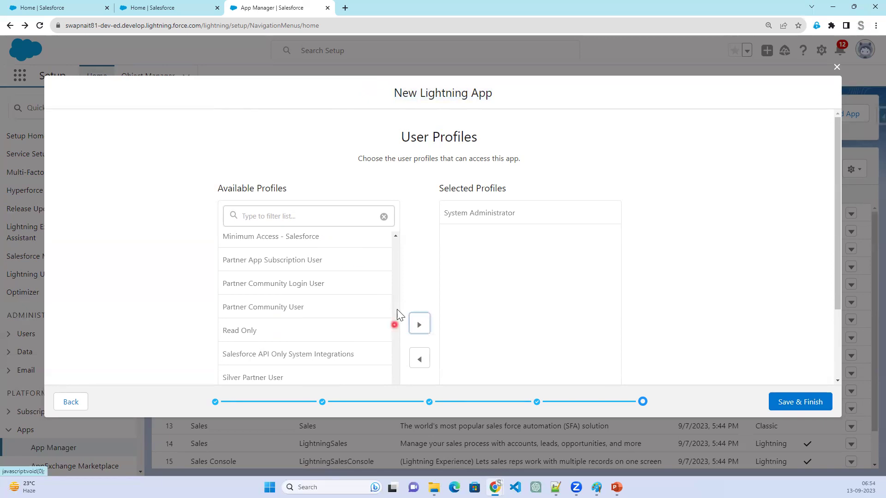
pyautogui.click(395, 250)
pyautogui.scroll(5, 395, 250)
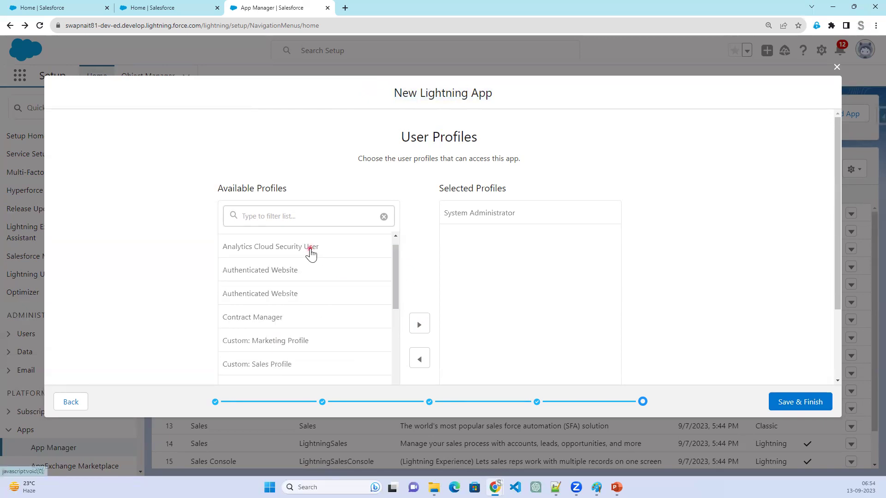
pyautogui.scroll(-2, 311, 252)
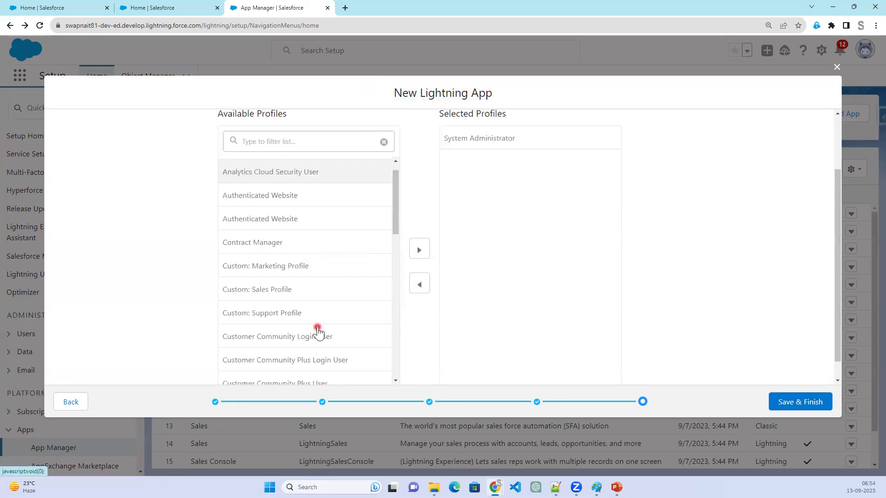
pyautogui.scroll(-7, 318, 331)
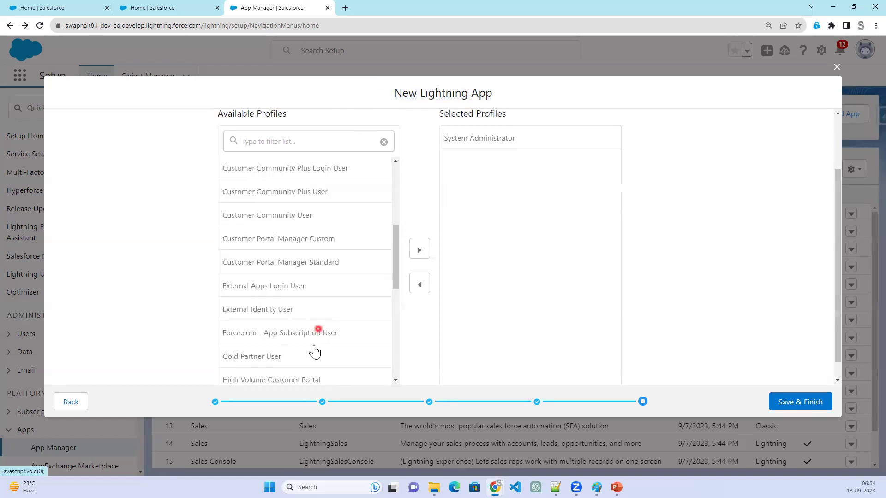
pyautogui.scroll(-4, 308, 371)
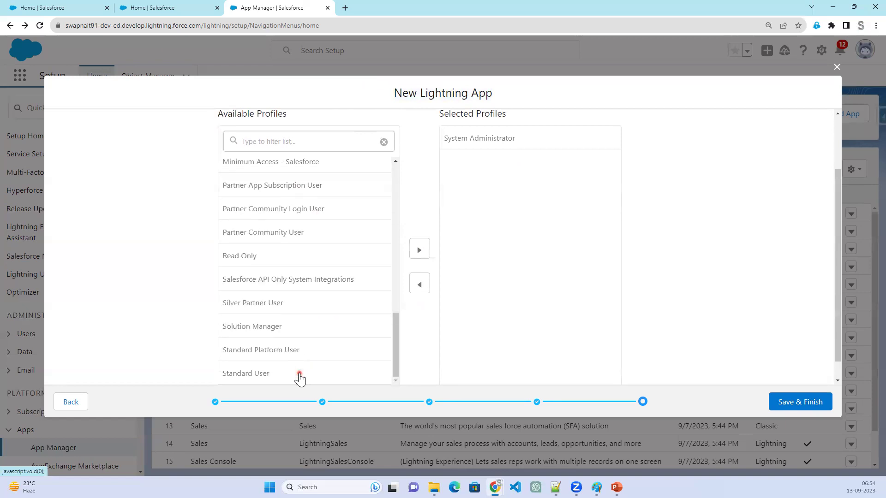
pyautogui.keyDown('shift'); pyautogui.click(300, 377); pyautogui.keyUp('shift')
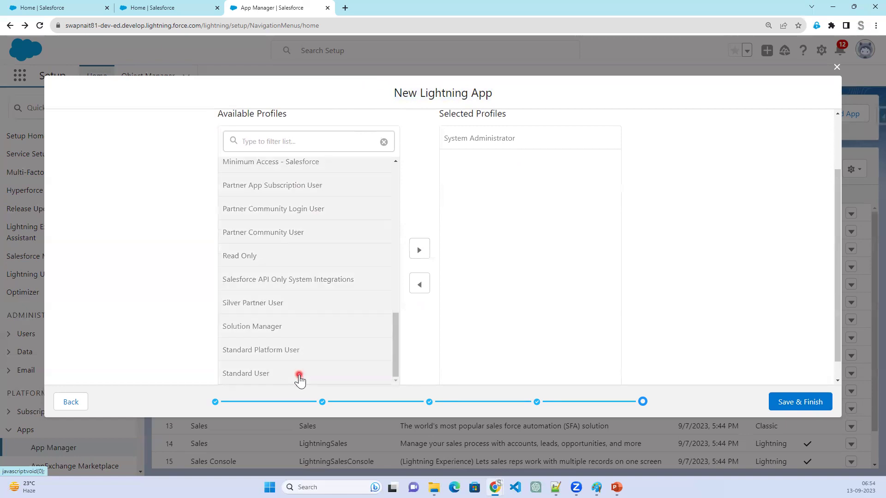
pyautogui.click(419, 252)
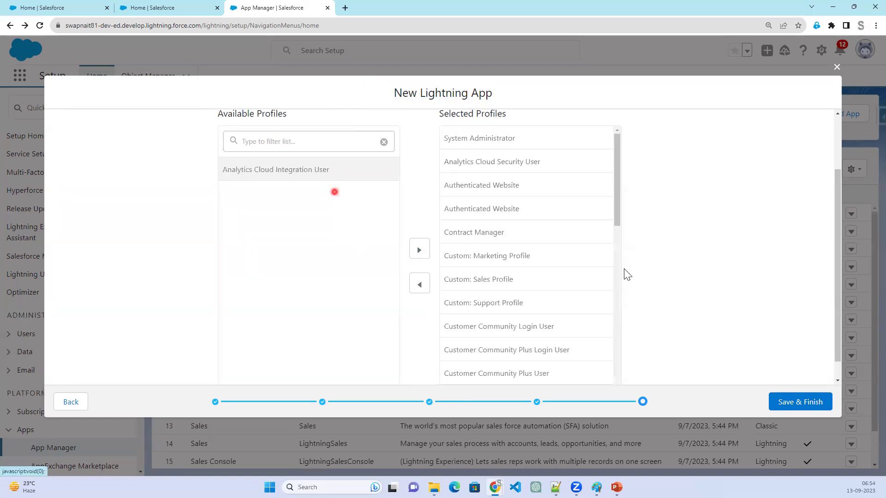
pyautogui.click(428, 256)
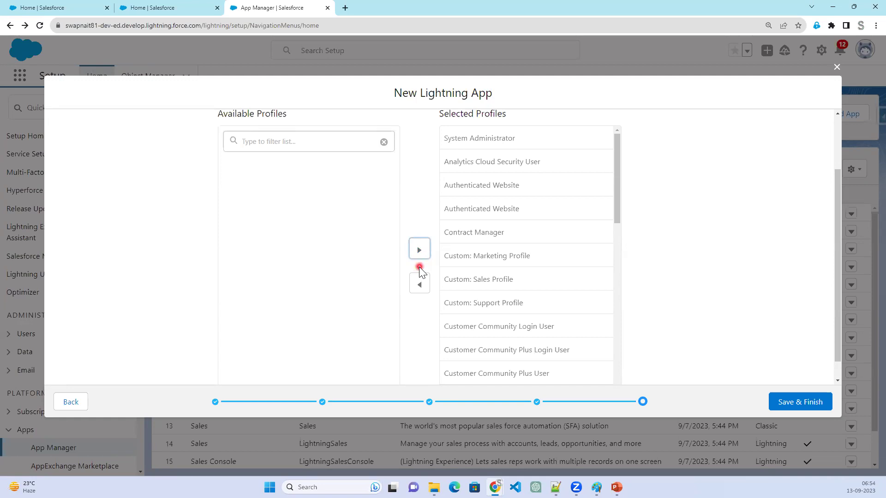
# Save and finish the new Lightning app, and locate SWAPNAIT in the list of apps.
pyautogui.click(793, 401)
pyautogui.click(810, 406)
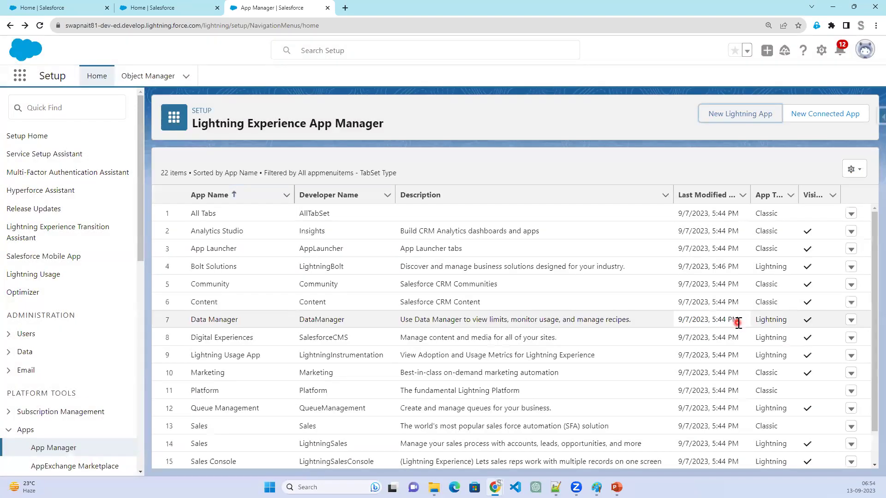
pyautogui.scroll(-1, 470, 427)
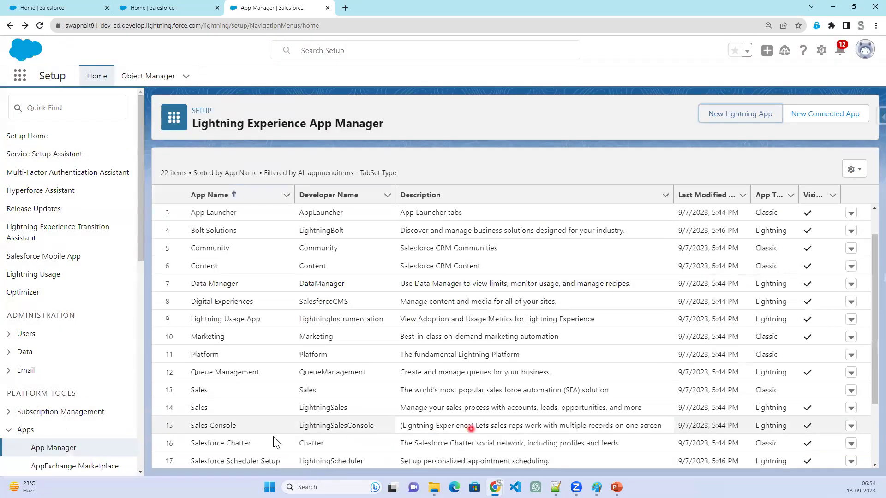
pyautogui.scroll(-1, 230, 450)
pyautogui.scroll(-2, 230, 451)
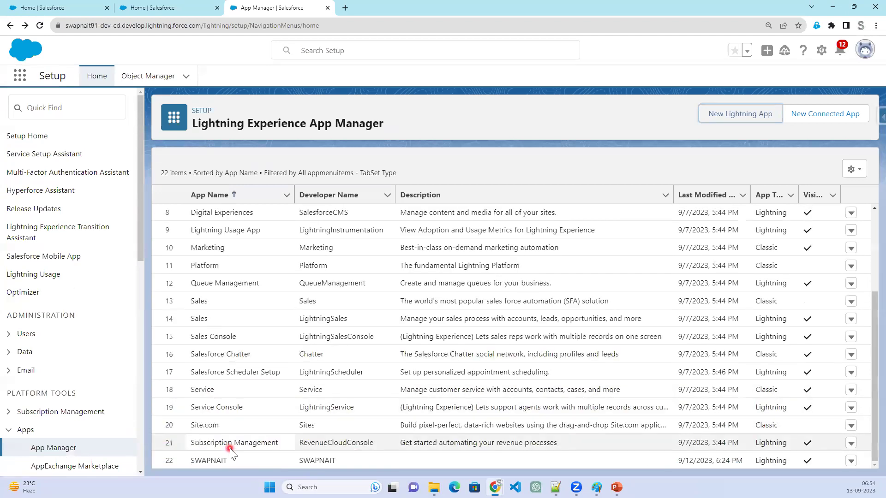
# Examine the SWAPNAIT row's app type and visibility in the app list, adjusting the App Type column width.
pyautogui.moveTo(674, 461); pyautogui.dragTo(762, 460)
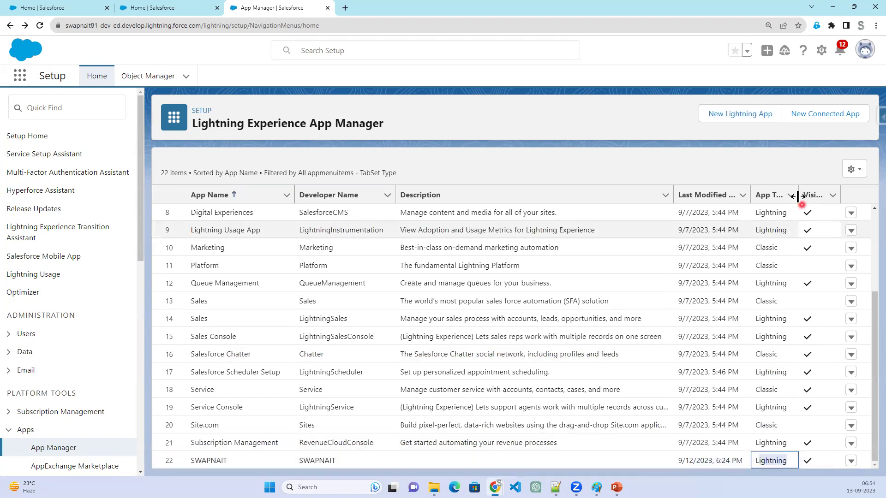
pyautogui.moveTo(817, 196); pyautogui.dragTo(814, 196)
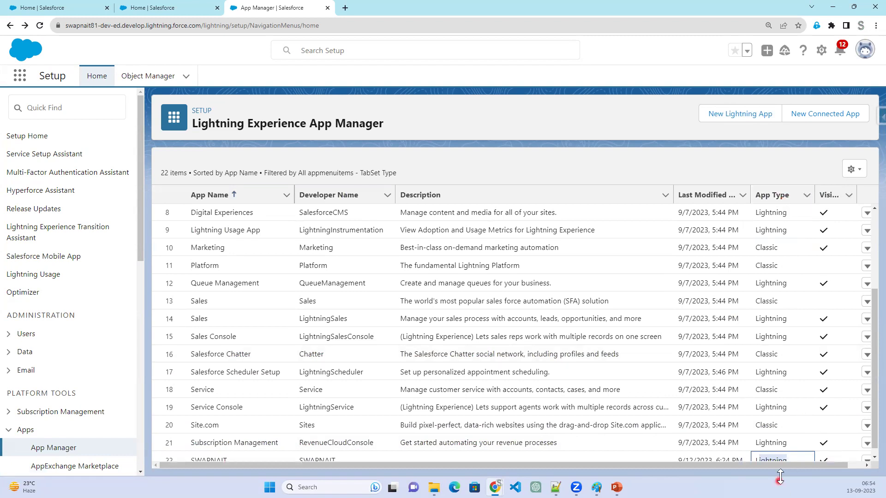
pyautogui.click(786, 453)
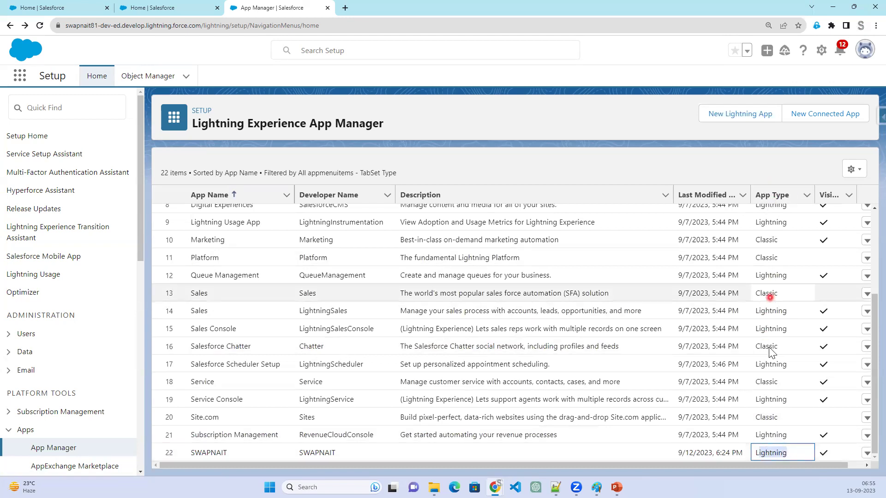
pyautogui.click(782, 452)
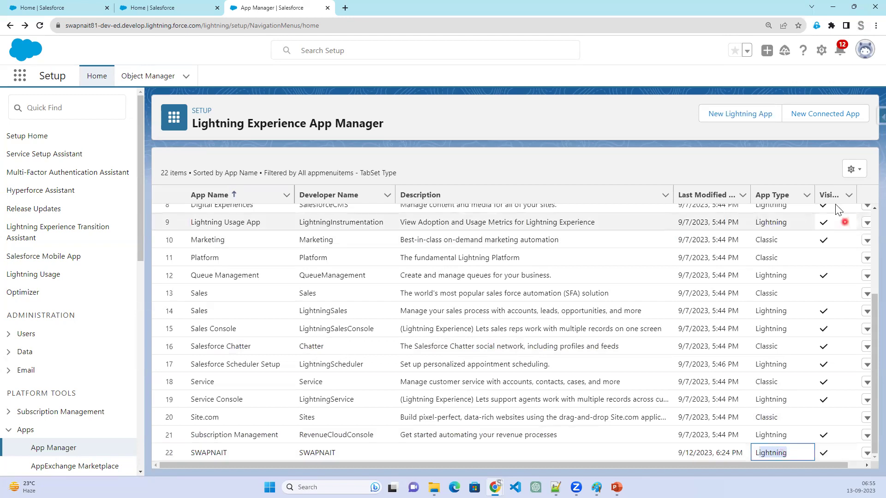
pyautogui.click(805, 194)
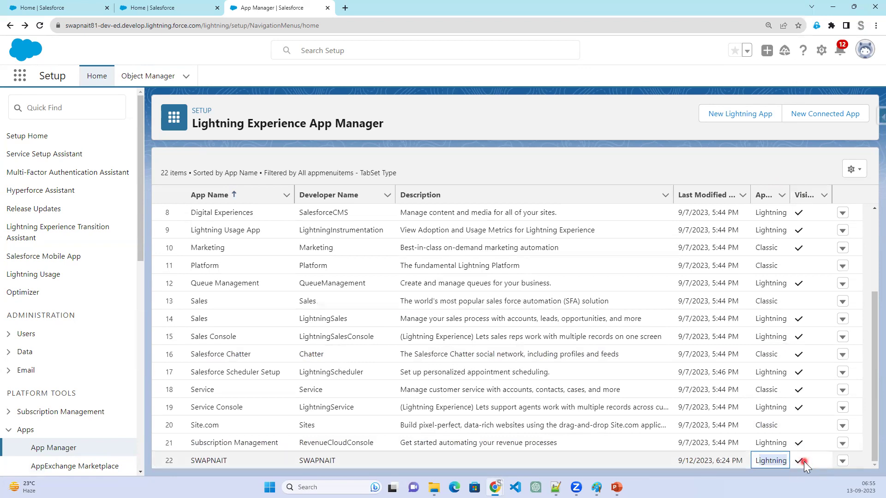
# Open the SWAPNAIT app for editing from its row in the app list.
pyautogui.click(843, 462)
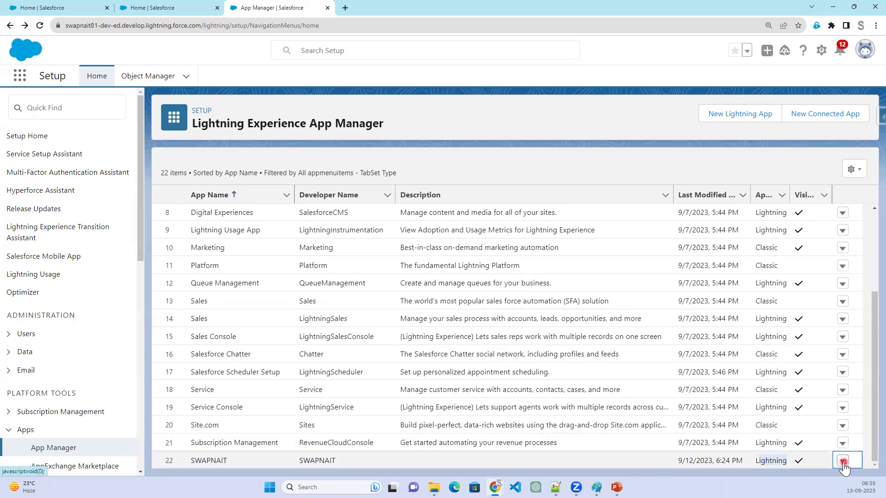
pyautogui.click(842, 461)
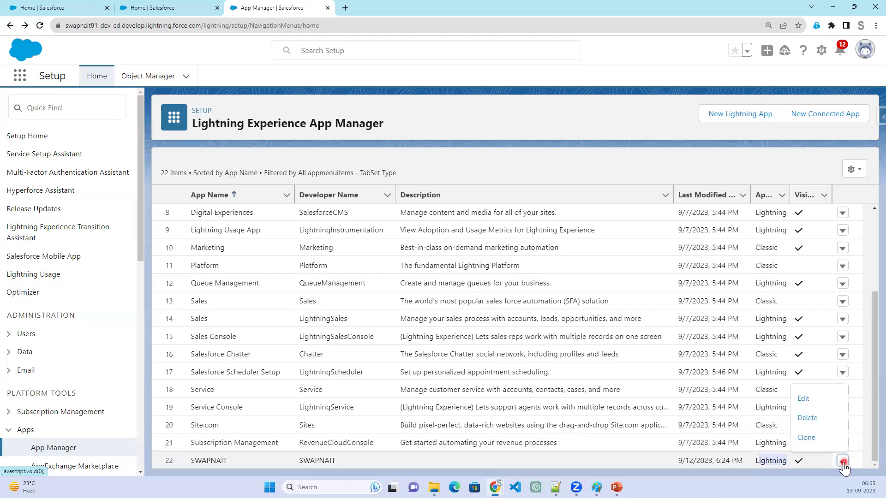
pyautogui.click(813, 407)
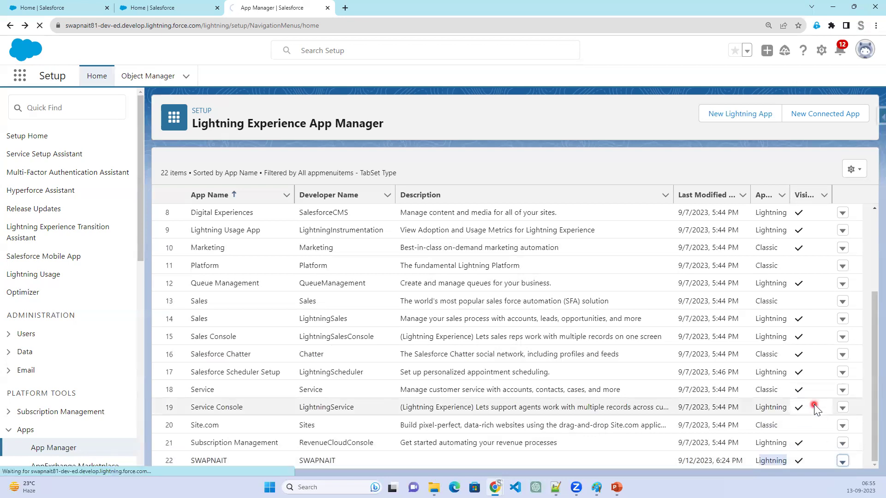
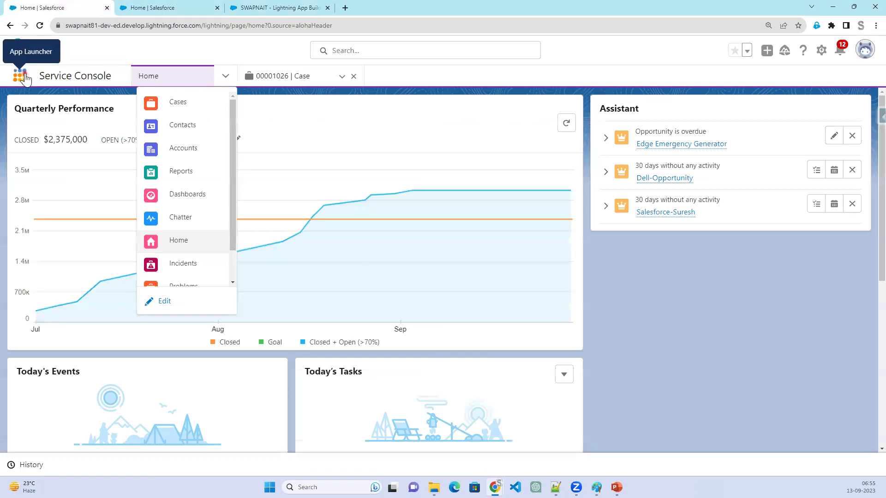
# Reload the Service Console home page and open the SWAPNAIT app from the App Launcher's full list of apps.
pyautogui.click(41, 26)
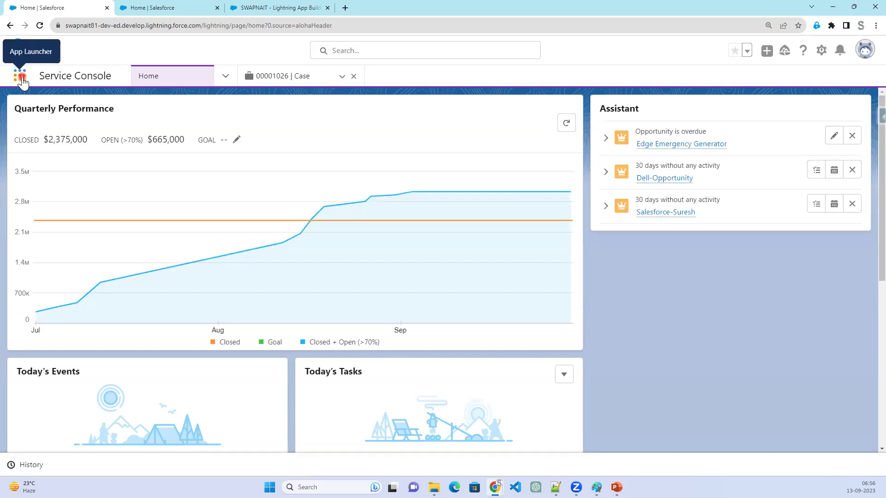
pyautogui.click(20, 76)
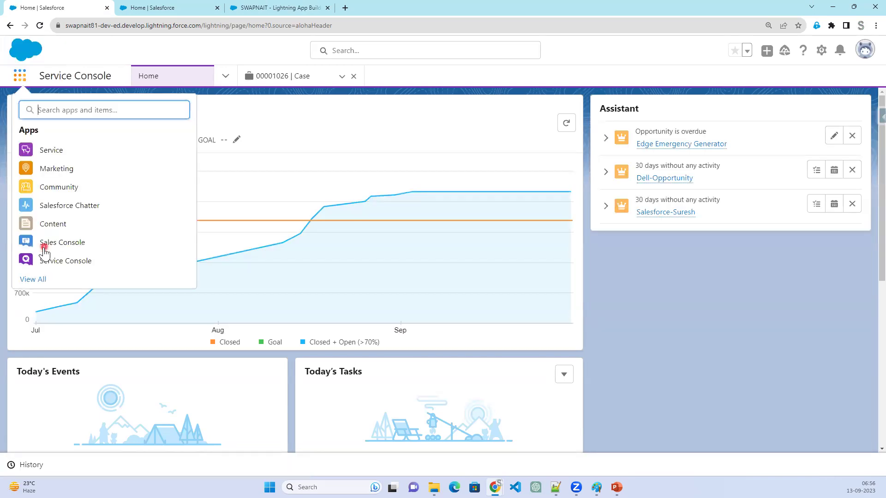
pyautogui.click(26, 282)
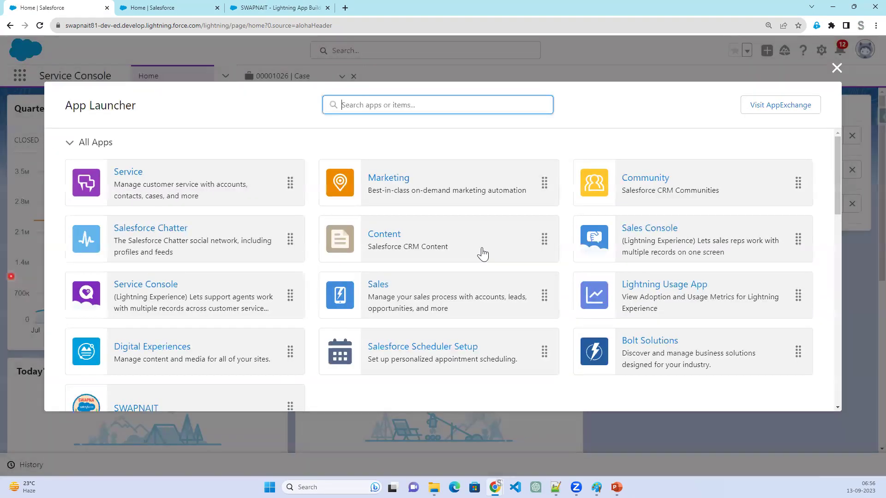
pyautogui.scroll(-2, 184, 390)
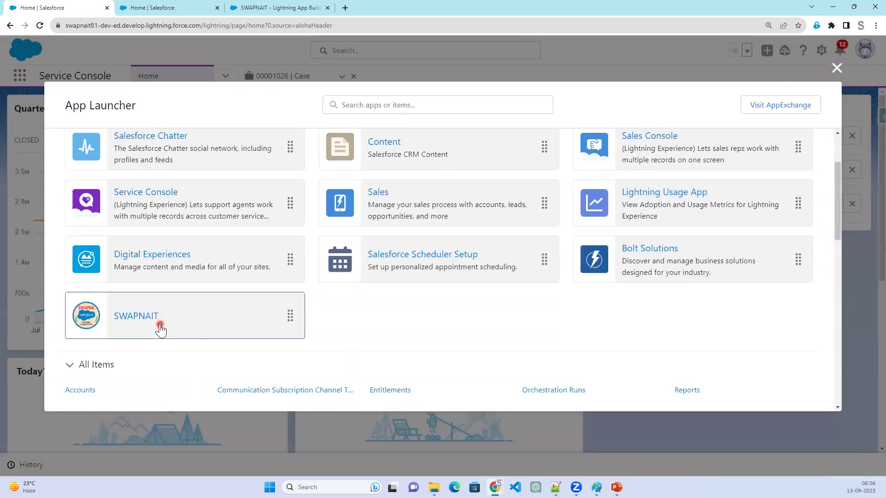
pyautogui.click(159, 324)
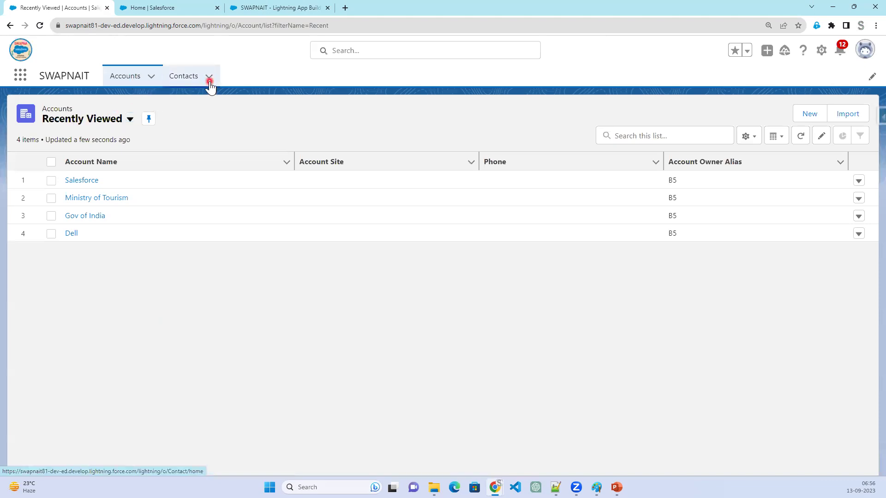
# Return to SWAPNAIT's navigation items settings, filter the available items by "repo" and add Reports to the selected items.
pyautogui.click(279, 8)
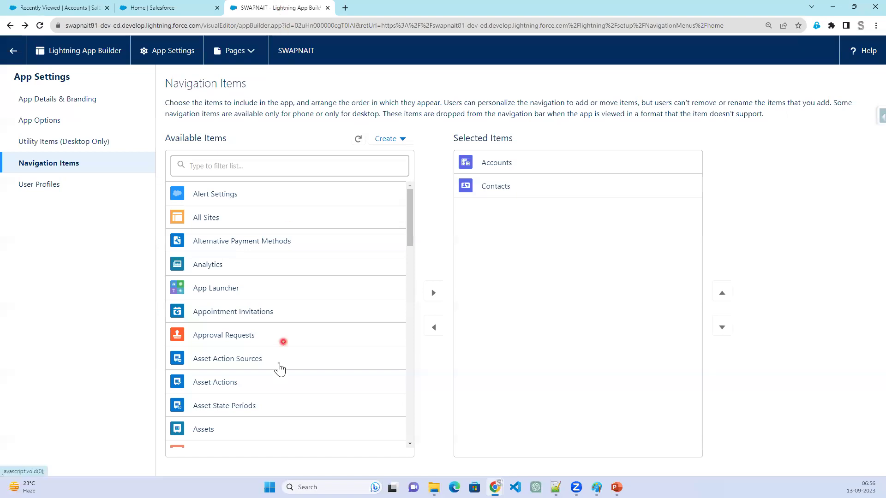
pyautogui.scroll(-6, 277, 368)
pyautogui.scroll(-6, 265, 419)
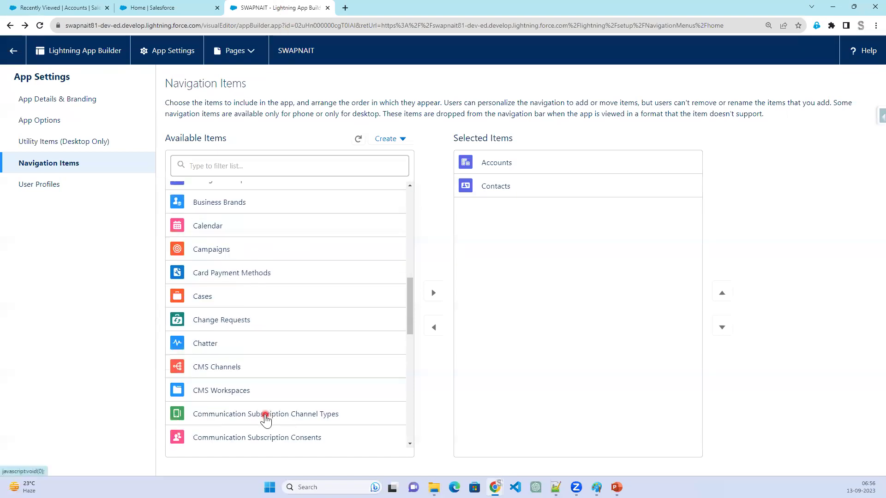
pyautogui.click(230, 166)
pyautogui.write('re')
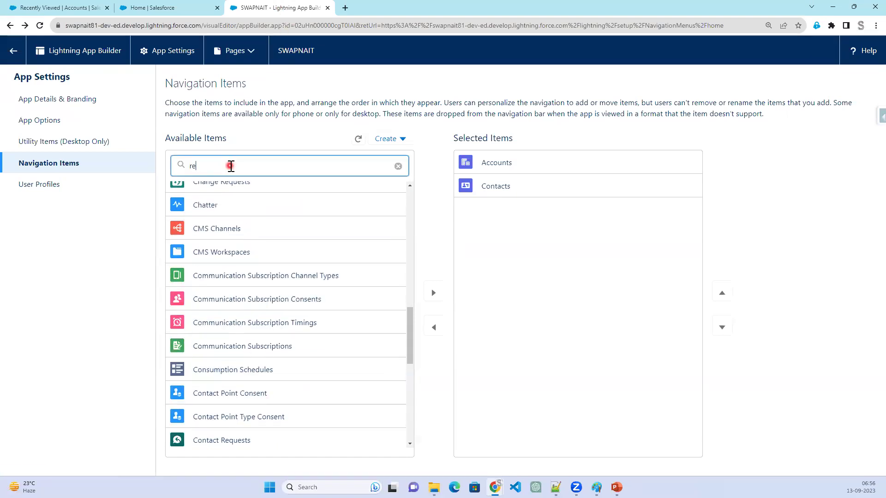
pyautogui.write('po')
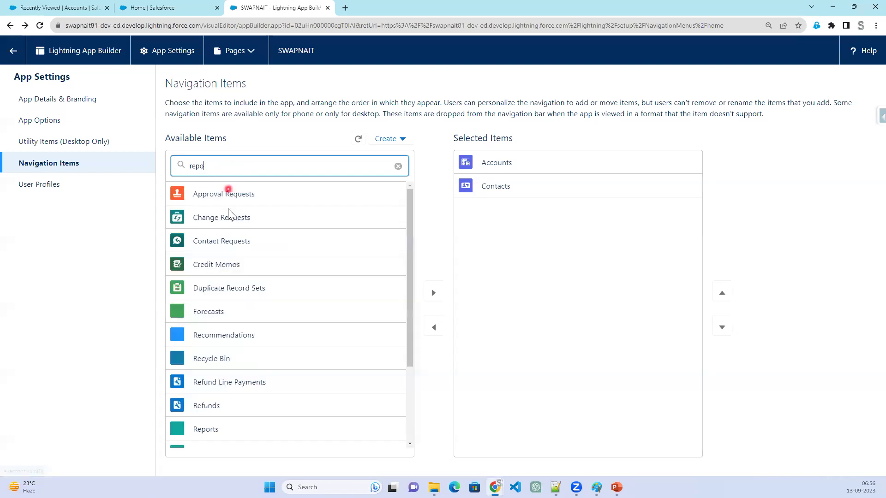
pyautogui.click(211, 194)
pyautogui.click(432, 293)
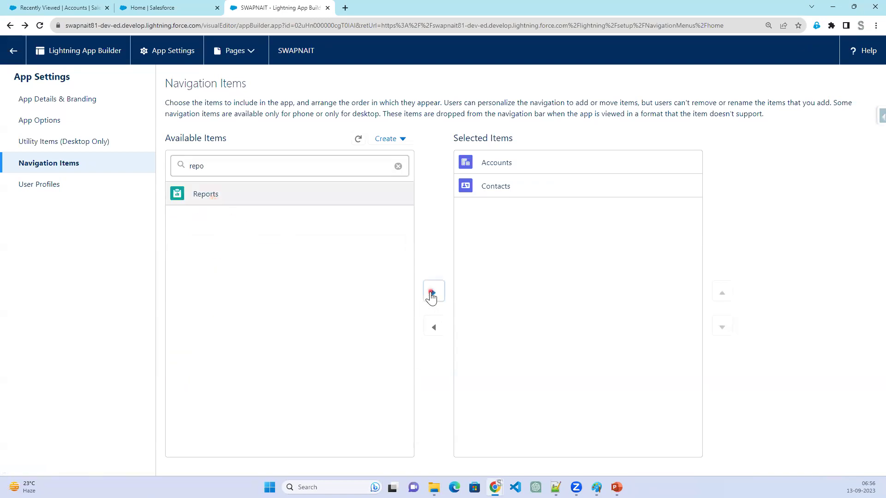
# Filter the available items by "Das", add Dashboards to the selected navigation items and save the app settings.
pyautogui.click(197, 166)
pyautogui.doubleClick(198, 165)
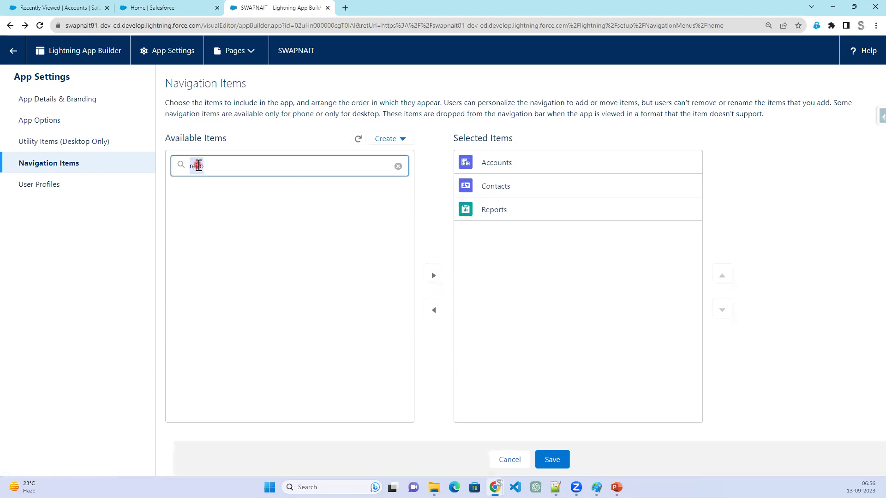
pyautogui.write('Das')
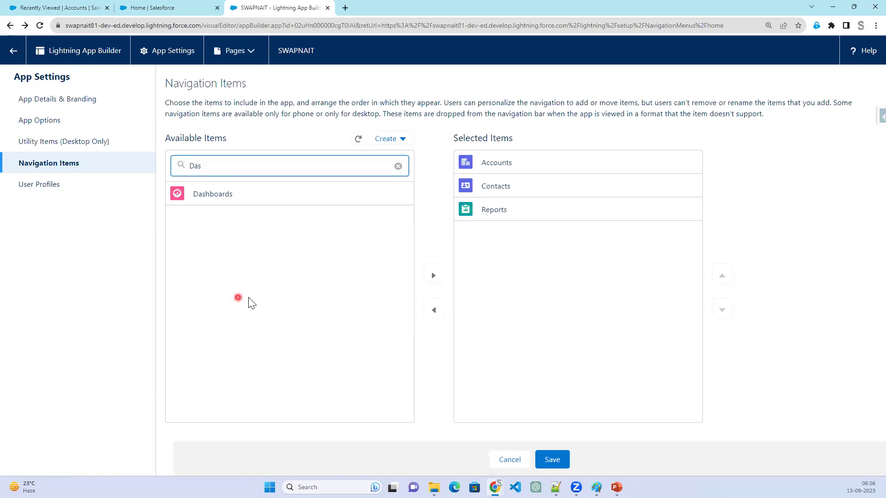
pyautogui.click(239, 197)
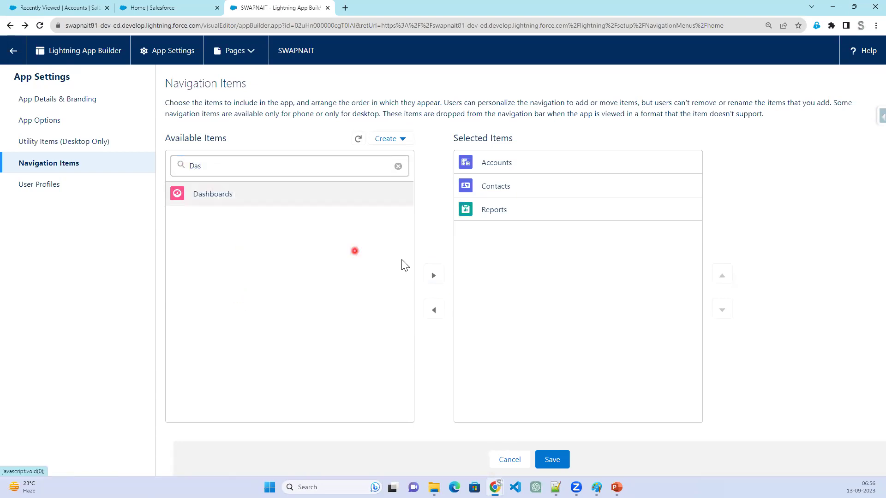
pyautogui.click(431, 275)
pyautogui.click(548, 459)
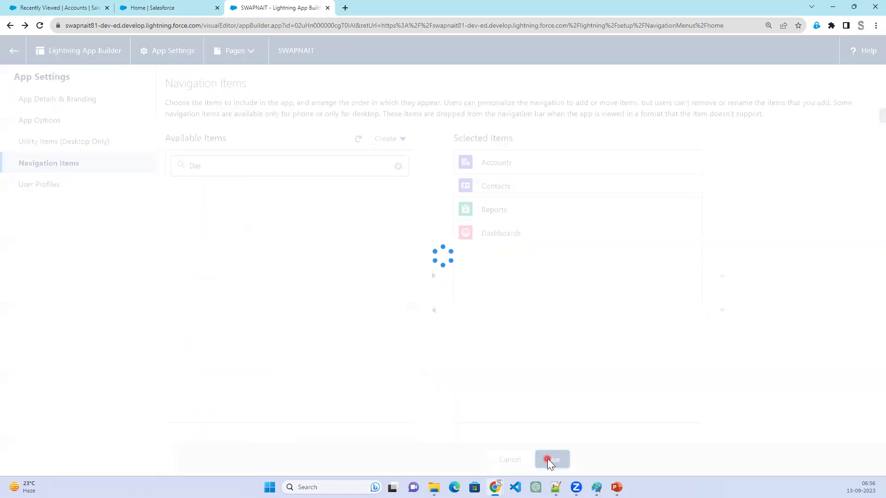
# Reload the SWAPNAIT app's Accounts page and open the browser's developer tools on it.
pyautogui.click(54, 9)
pyautogui.click(41, 26)
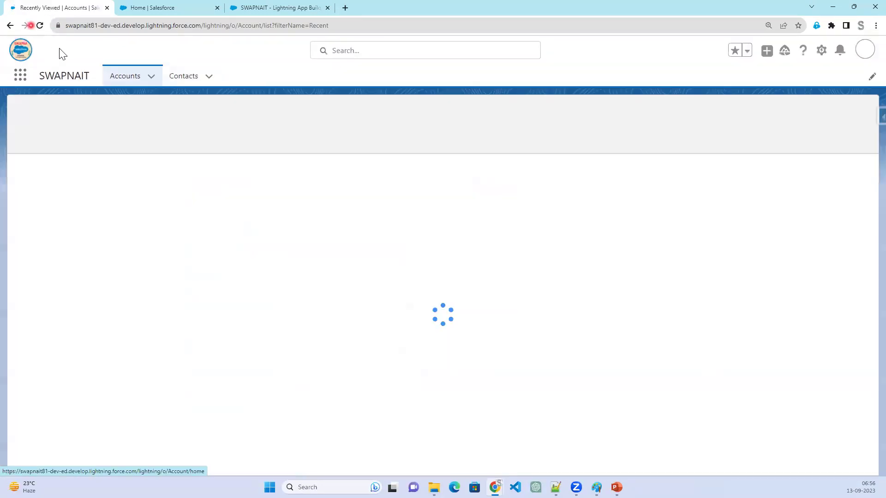
pyautogui.rightClick(199, 50)
pyautogui.click(256, 216)
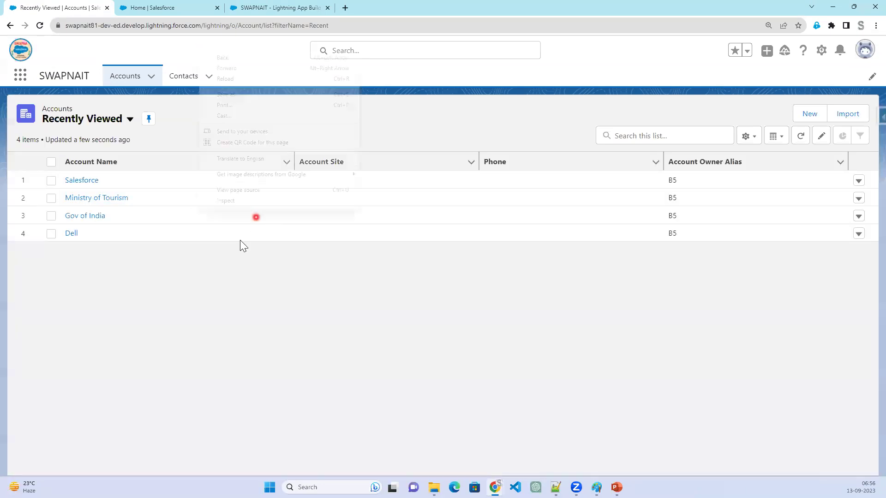
pyautogui.click(241, 202)
# Reload the SWAPNAIT Accounts page again, using an empty cache and hard reload.
pyautogui.click(39, 26)
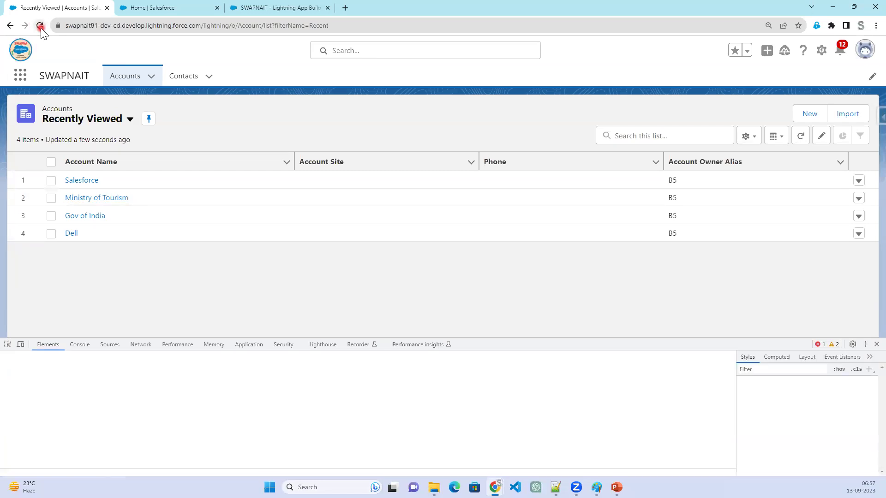
pyautogui.click(40, 26)
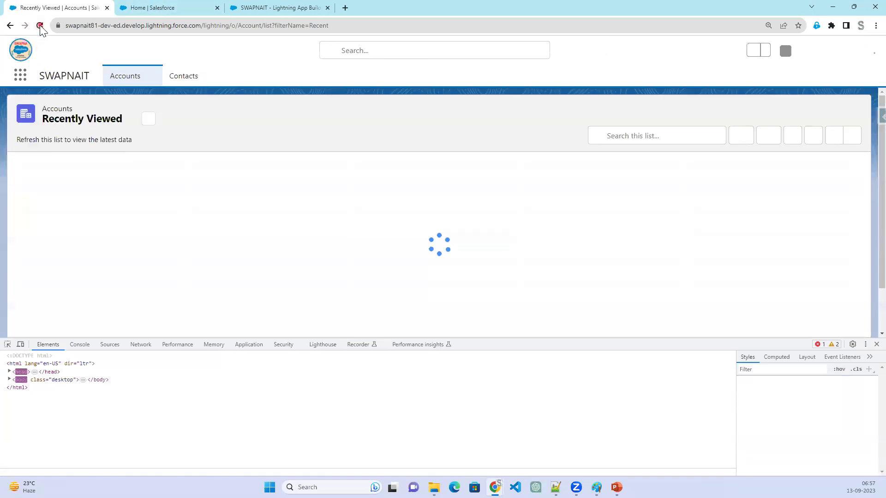
pyautogui.rightClick(40, 25)
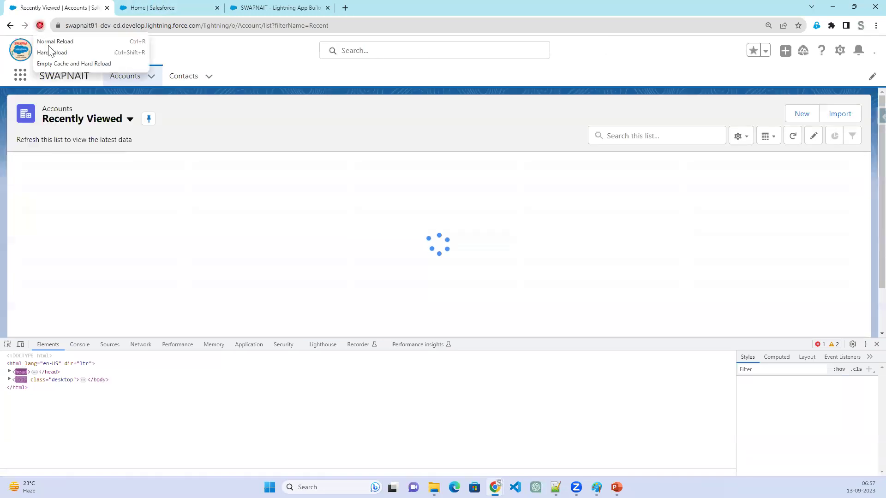
pyautogui.click(78, 64)
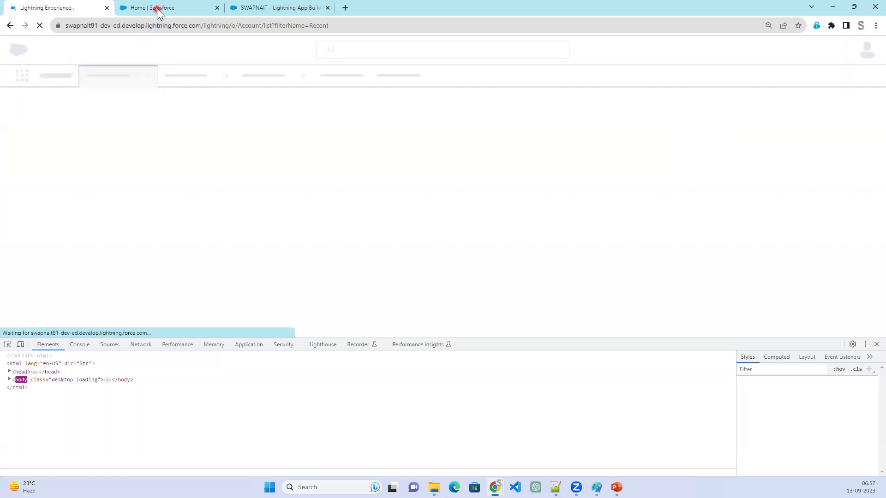
# Return to the SWAPNAIT app's navigation items settings in the Lightning App Builder while the app page reloads.
pyautogui.click(157, 9)
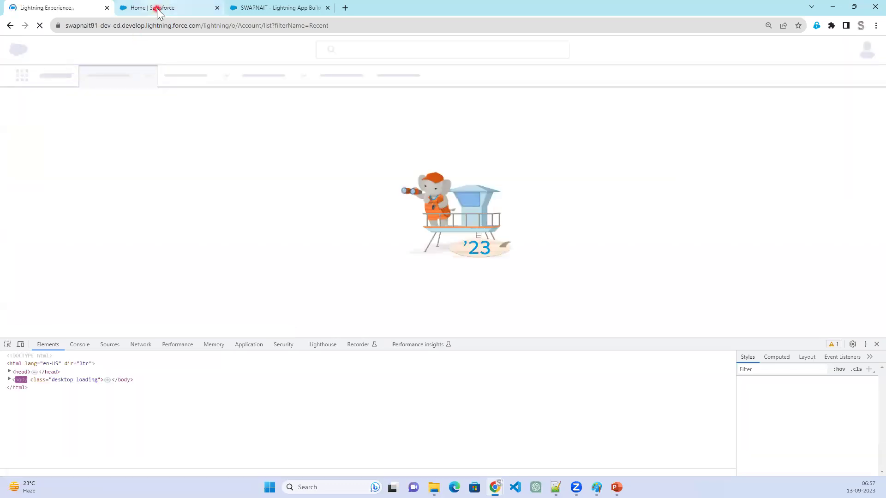
pyautogui.click(258, 8)
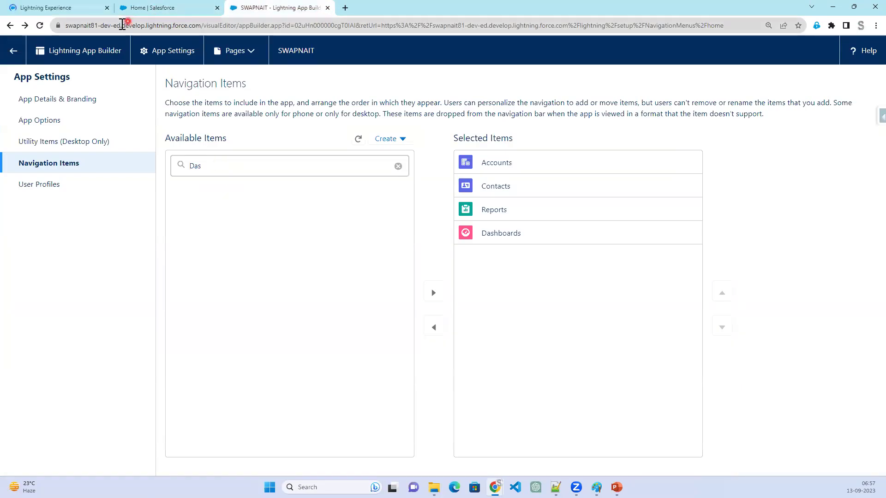
pyautogui.click(121, 25)
pyautogui.moveTo(179, 22); pyautogui.dragTo(179, 26)
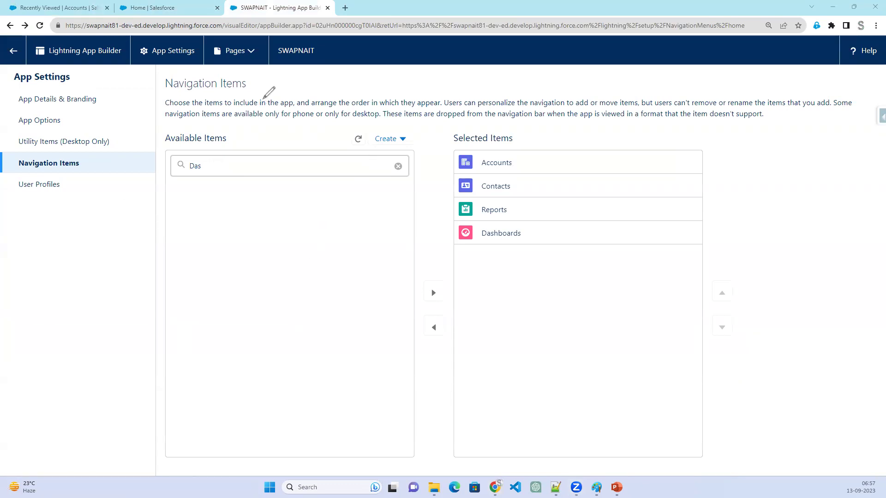
pyautogui.moveTo(245, 90); pyautogui.dragTo(252, 134)
pyautogui.moveTo(283, 102)
pyautogui.mouseDown()
pyautogui.moveTo(288, 85)
pyautogui.moveTo(280, 109)
pyautogui.mouseUp()
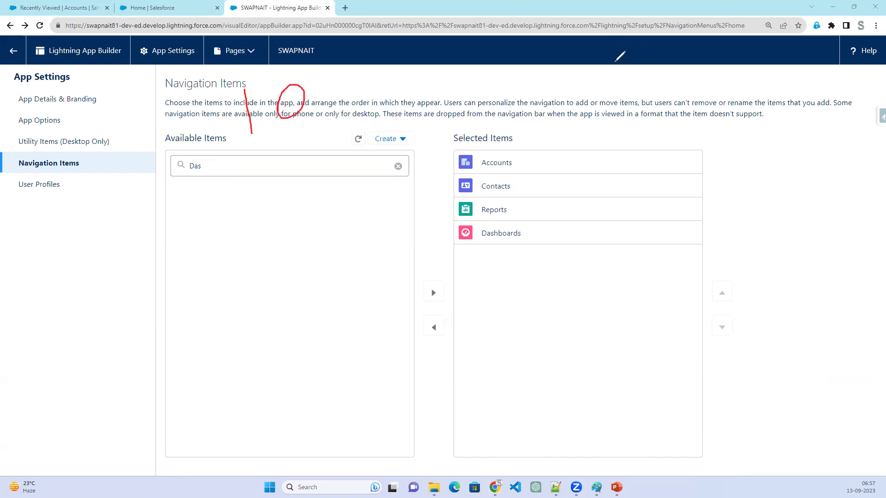
pyautogui.moveTo(603, 46); pyautogui.dragTo(654, 42)
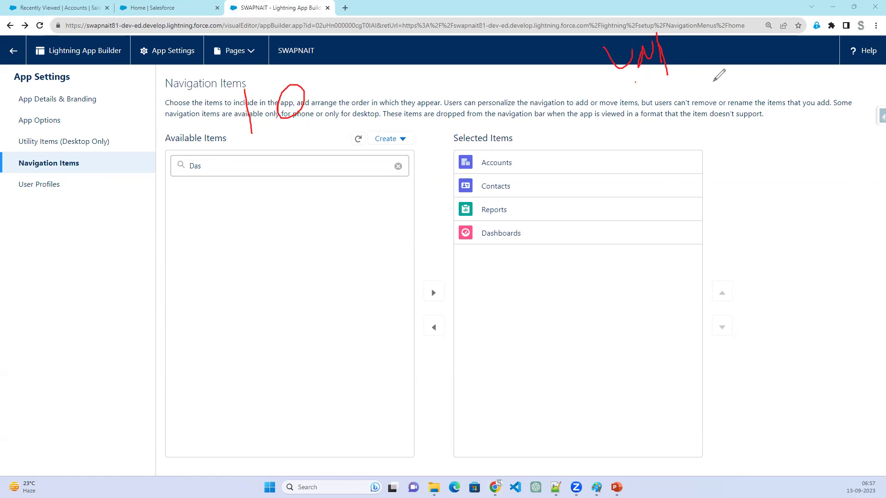
pyautogui.moveTo(713, 81); pyautogui.dragTo(634, 82)
pyautogui.moveTo(358, 104)
pyautogui.mouseDown()
pyautogui.moveTo(221, 60)
pyautogui.moveTo(230, 136)
pyautogui.moveTo(264, 134)
pyautogui.mouseUp()
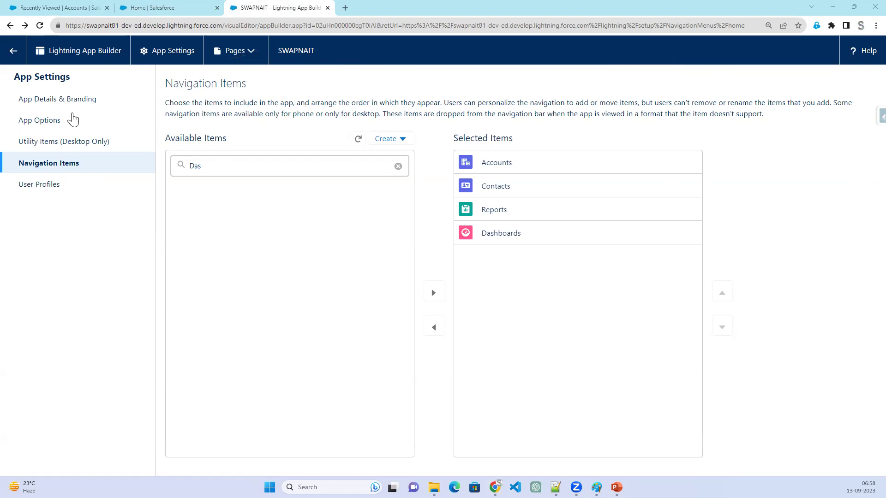
# Return to the SWAPNAIT app's Accounts page and force a hard reload to check its navigation items.
pyautogui.click(167, 7)
pyautogui.click(62, 7)
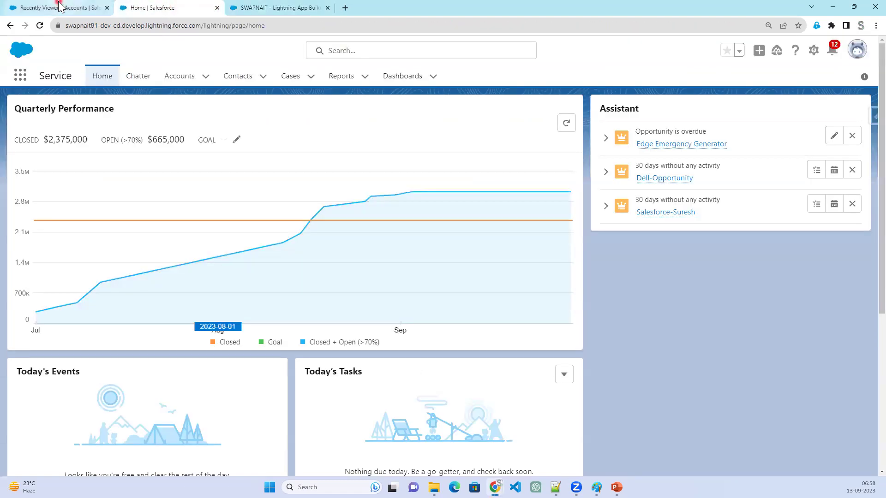
pyautogui.click(37, 26)
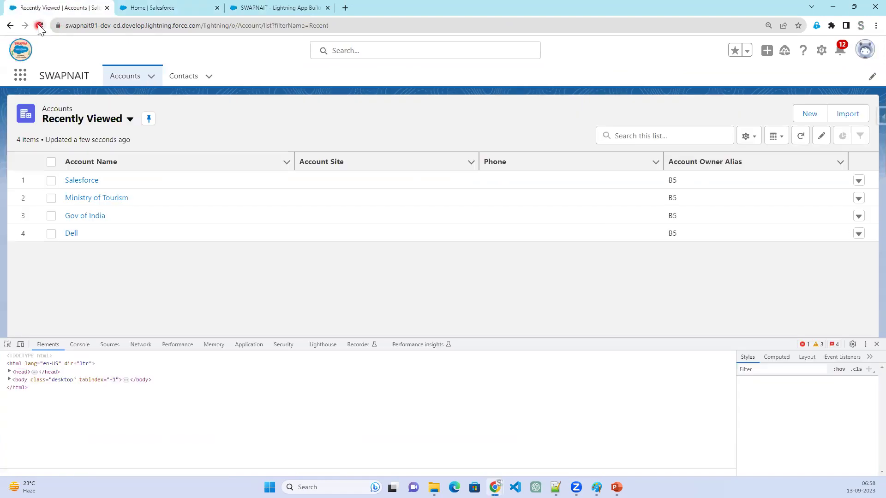
pyautogui.rightClick(39, 26)
pyautogui.click(53, 64)
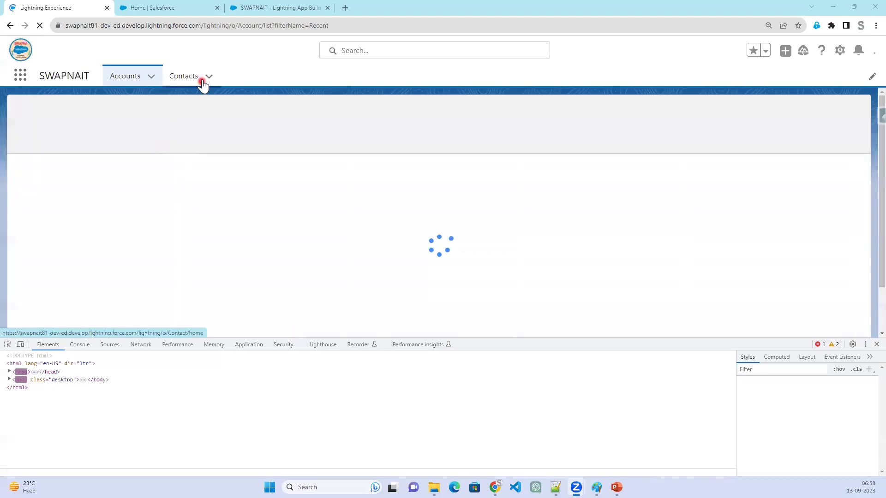
# Review the SWAPNAIT app's User Profiles, App Options, and App Details & Branding settings in the Lightning App Builder.
pyautogui.click(255, 10)
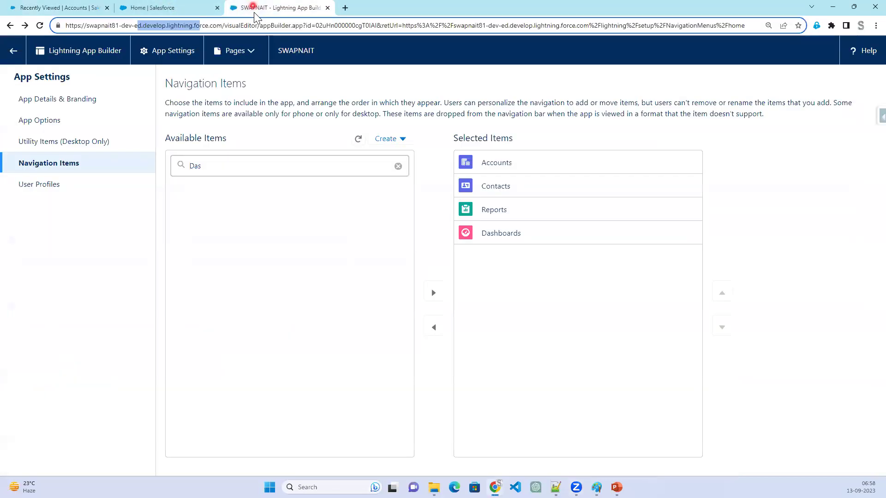
pyautogui.click(35, 187)
pyautogui.click(50, 98)
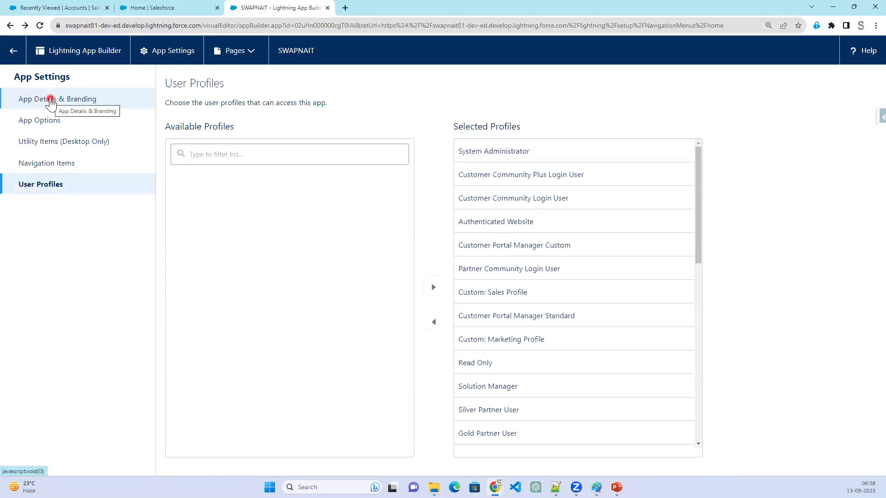
pyautogui.click(44, 121)
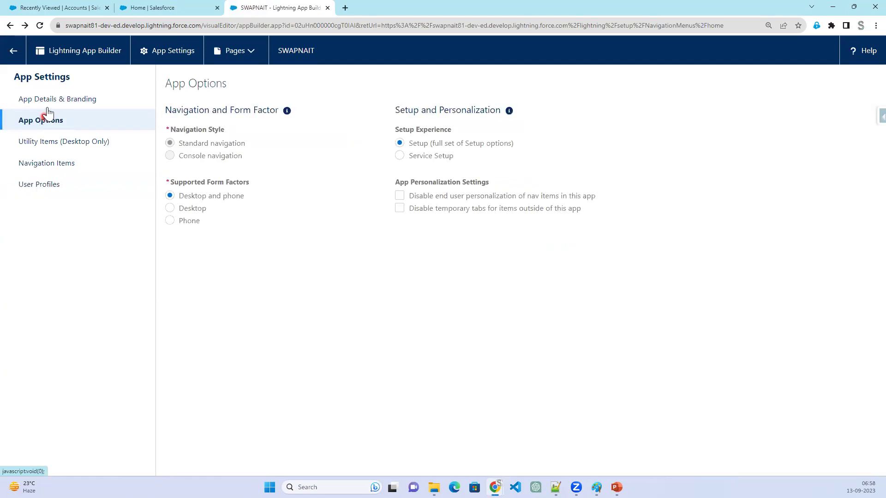
pyautogui.click(47, 102)
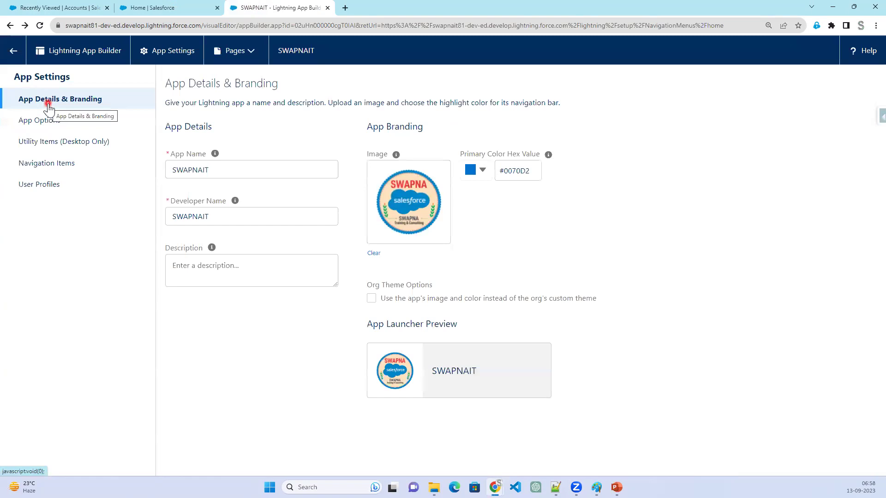
# Enable the app's image and color instead of the org's custom theme for SWAPNAIT and save the branding settings.
pyautogui.click(224, 268)
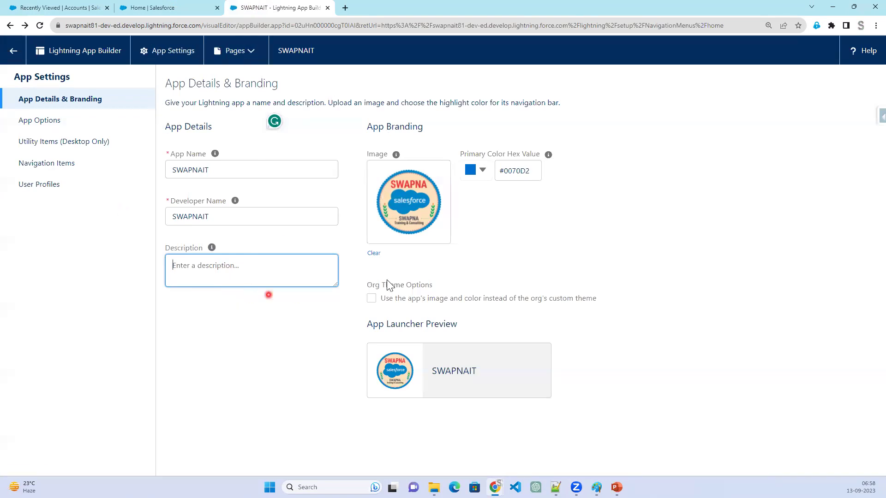
pyautogui.click(370, 299)
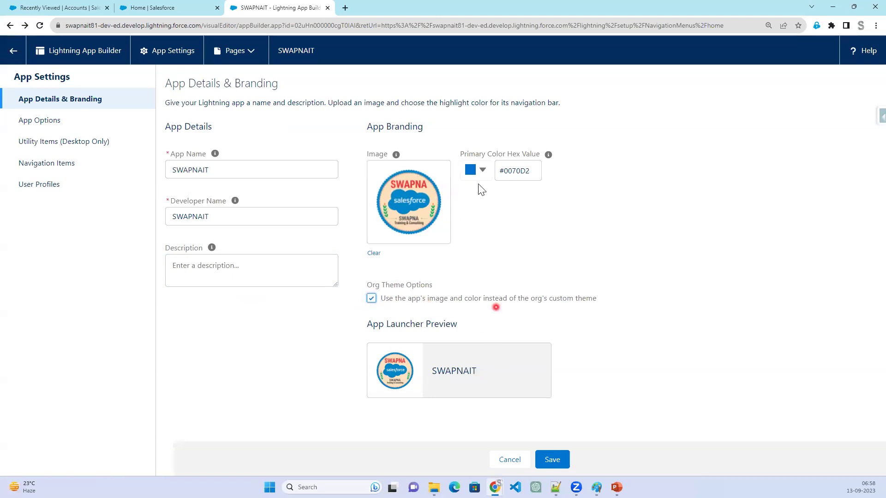
pyautogui.click(482, 170)
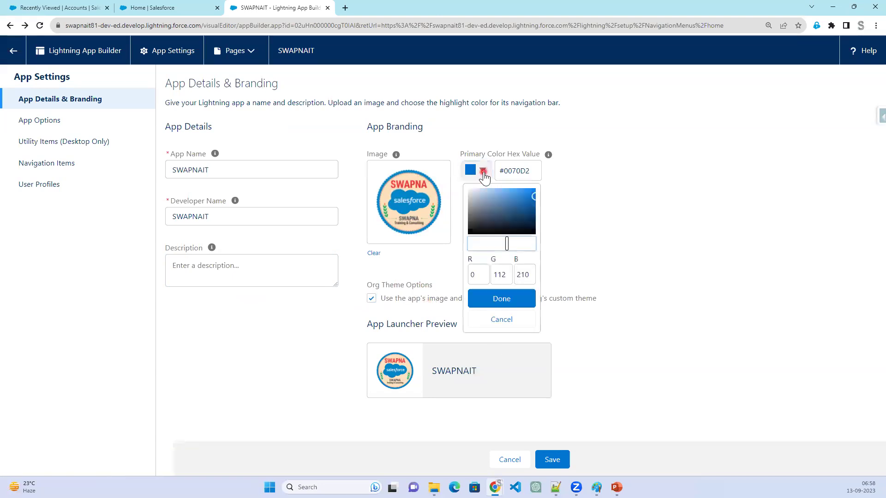
pyautogui.click(565, 461)
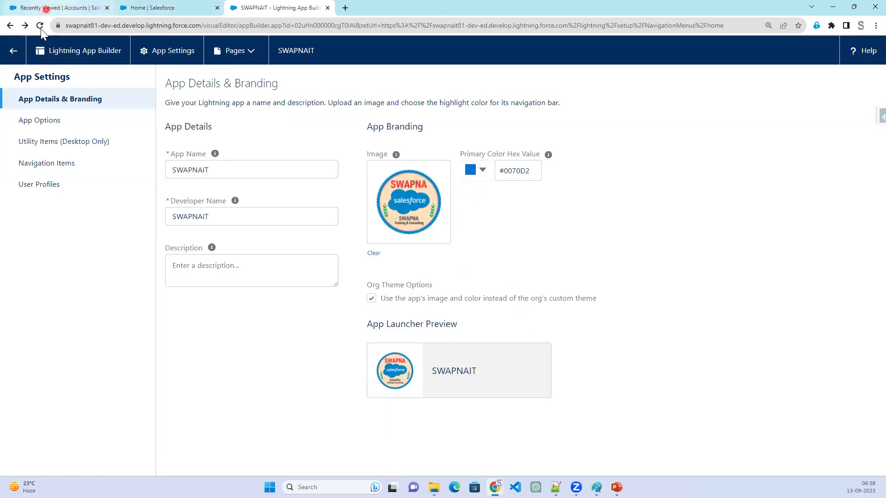
# Go back to the SWAPNAIT Accounts page and hard reload it to check the saved branding settings.
pyautogui.click(46, 8)
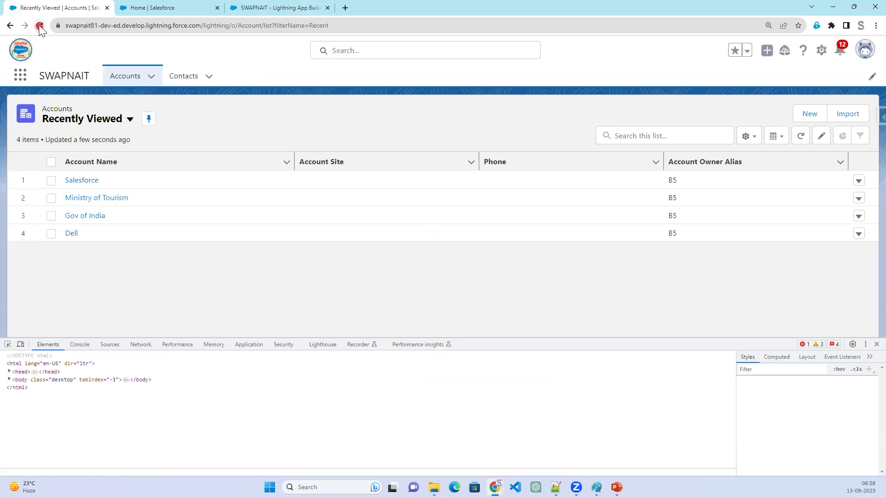
pyautogui.rightClick(40, 26)
pyautogui.click(59, 64)
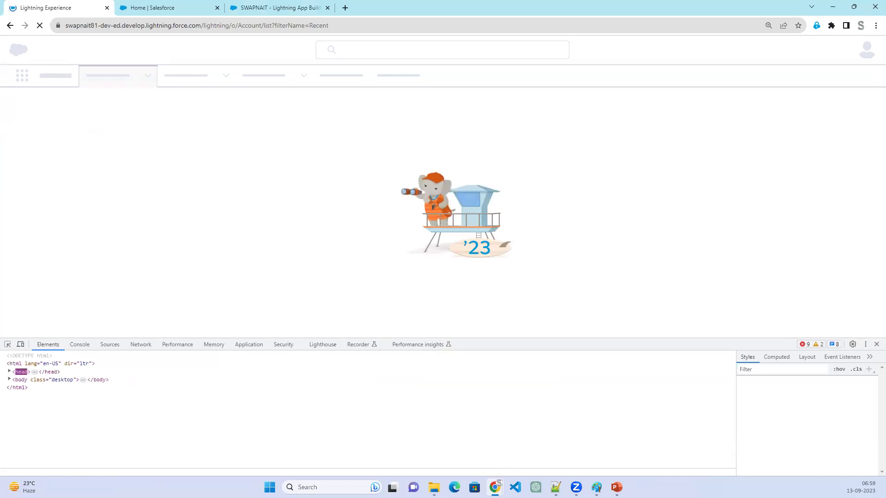
pyautogui.hotkey('alt', 'Tab')
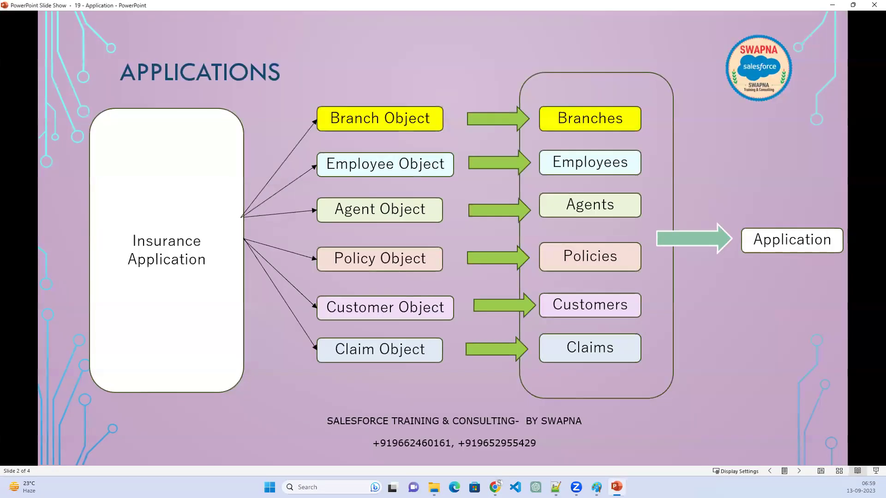
pyautogui.click(270, 318)
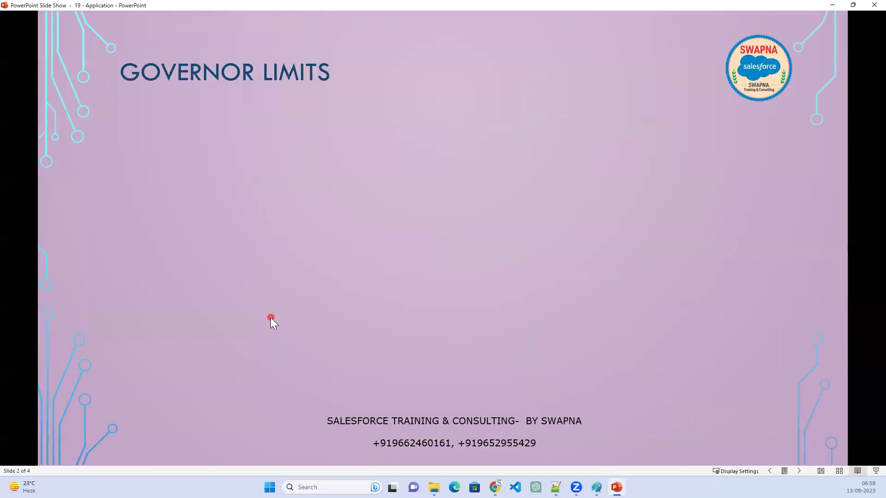
pyautogui.click(271, 318)
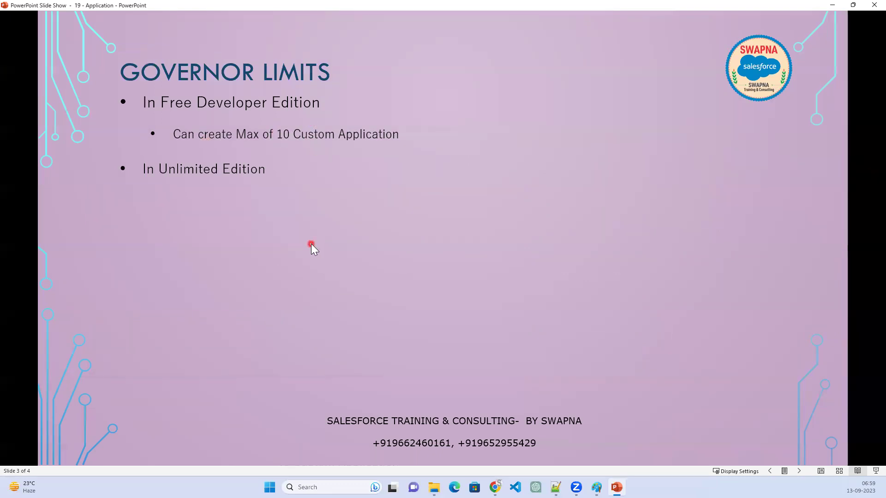
pyautogui.click(295, 275)
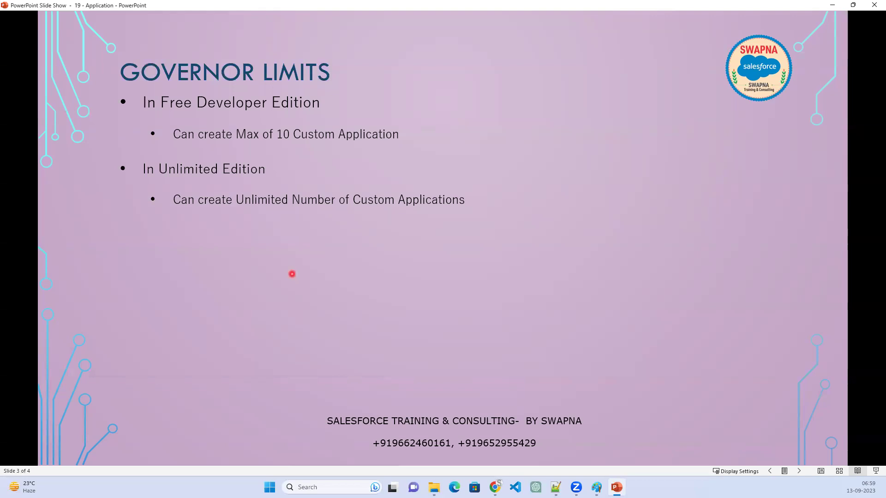
pyautogui.press('Right')
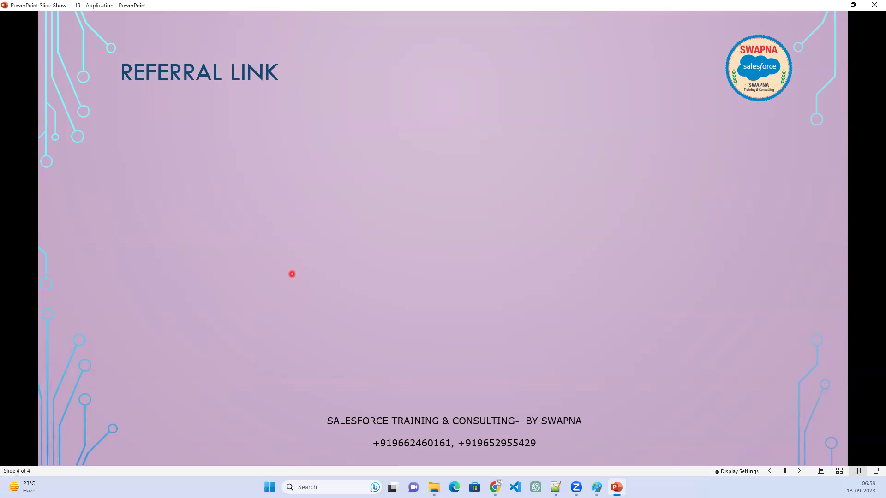
pyautogui.press('Right')
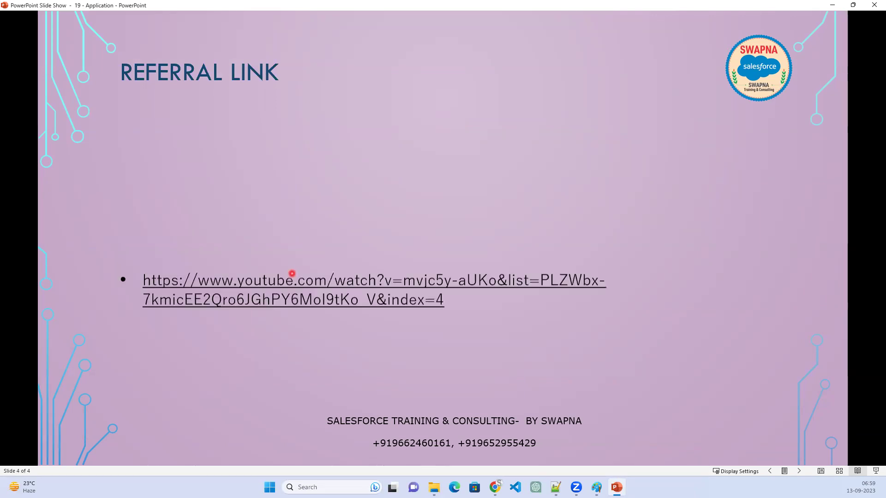
pyautogui.press('Right')
pyautogui.press('Left')
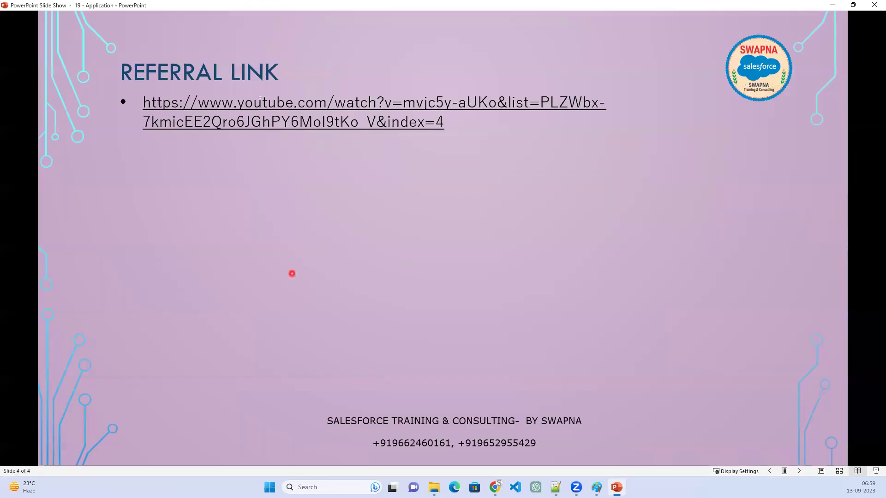